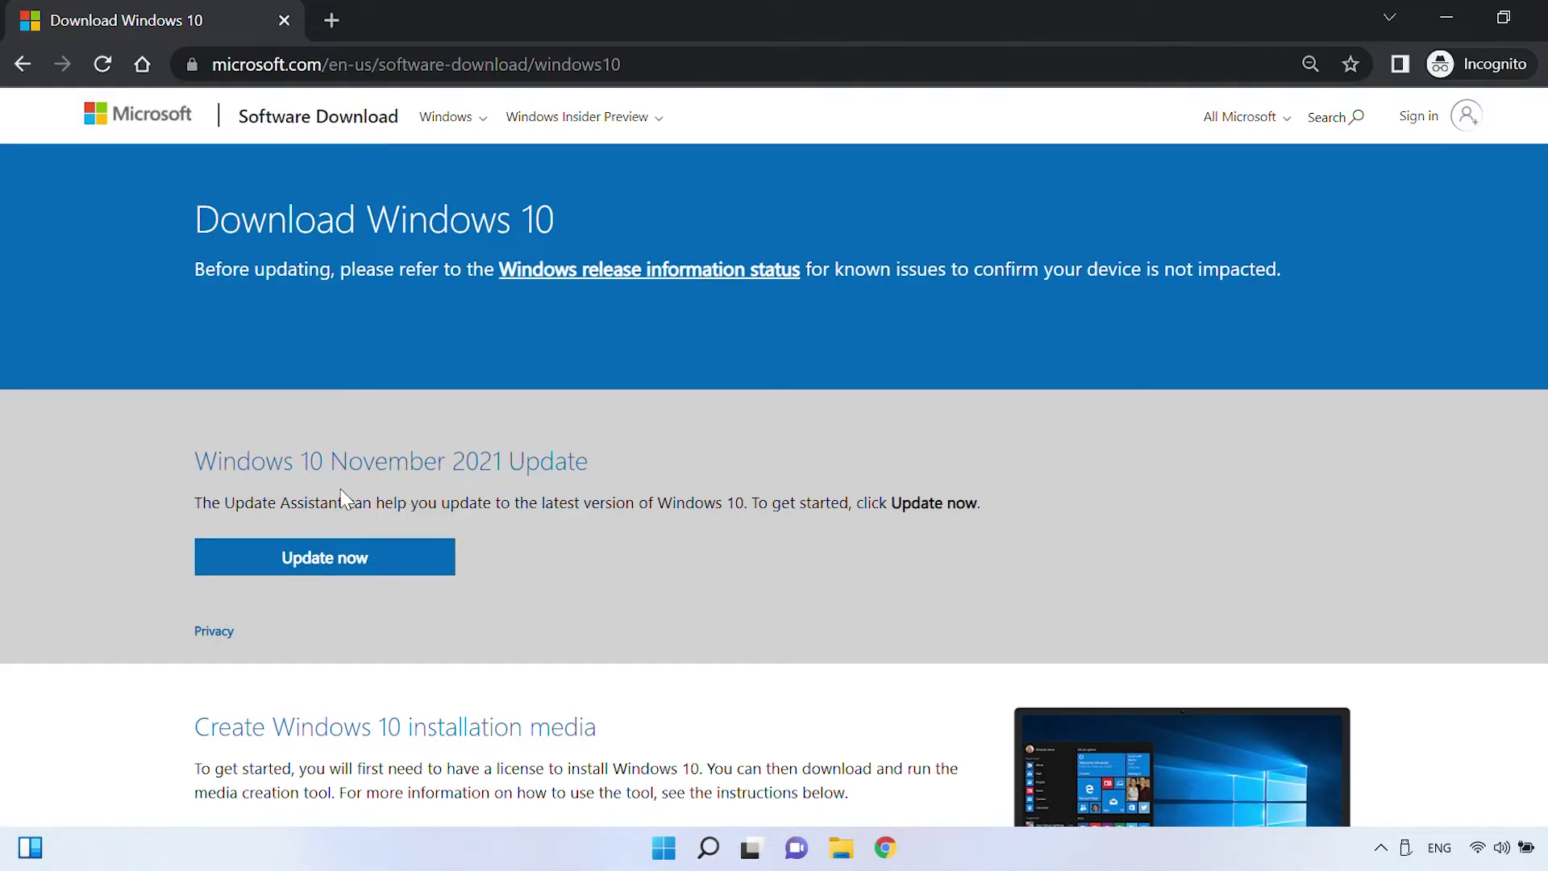
Step: Review the Update Assistant and 'Create Windows 10 installation media' sections of the download page
drag(227, 503, 343, 503)
click(568, 542)
scroll(656, 514, down, 5)
scroll(656, 513, down, 1)
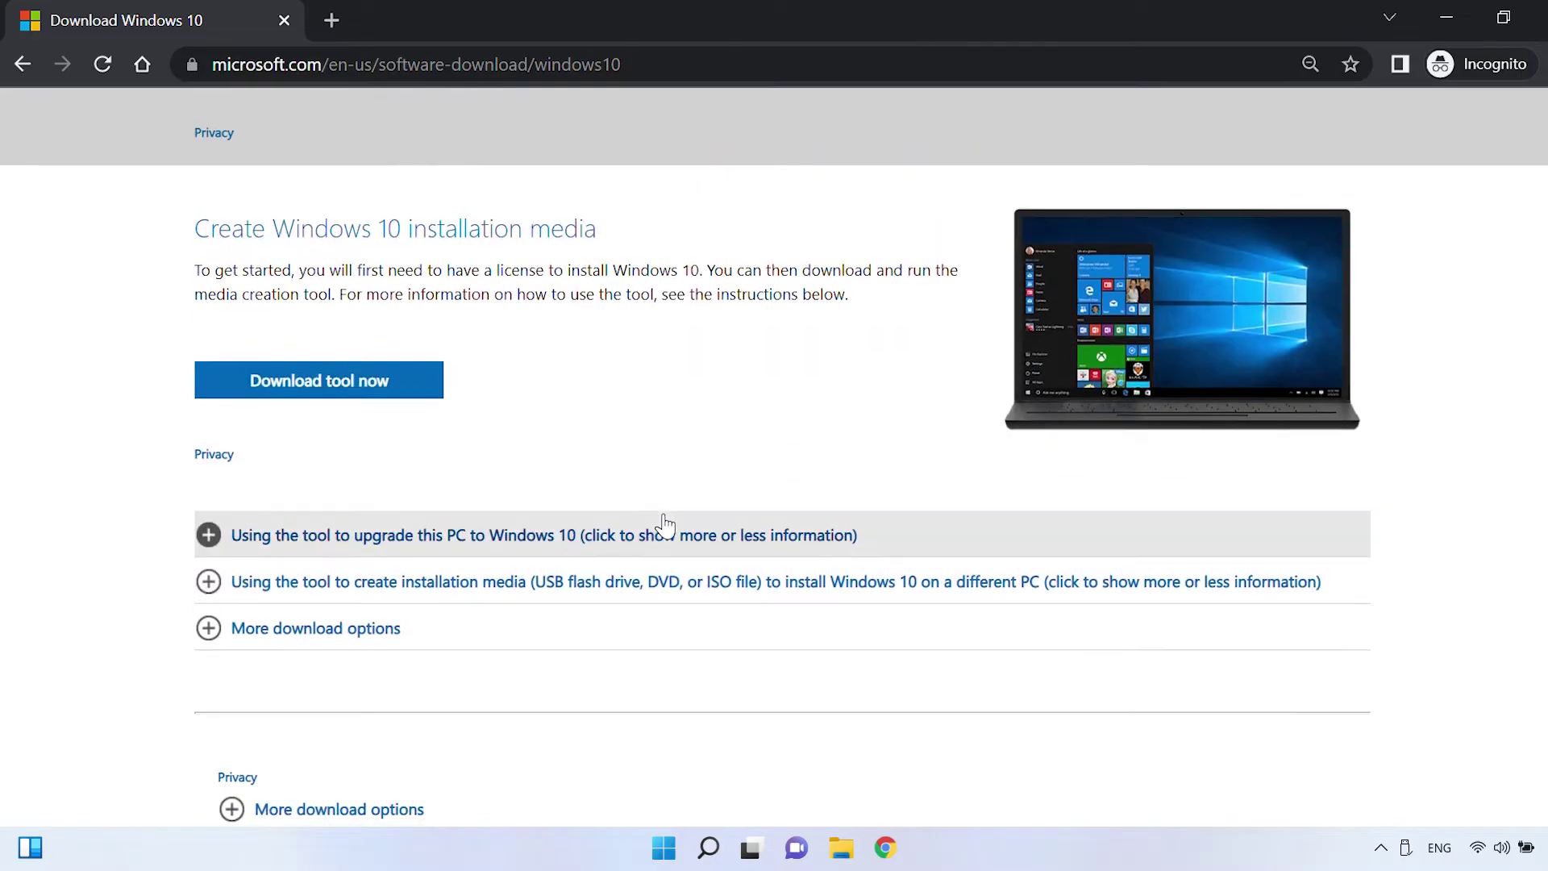
scroll(663, 516, up, 2)
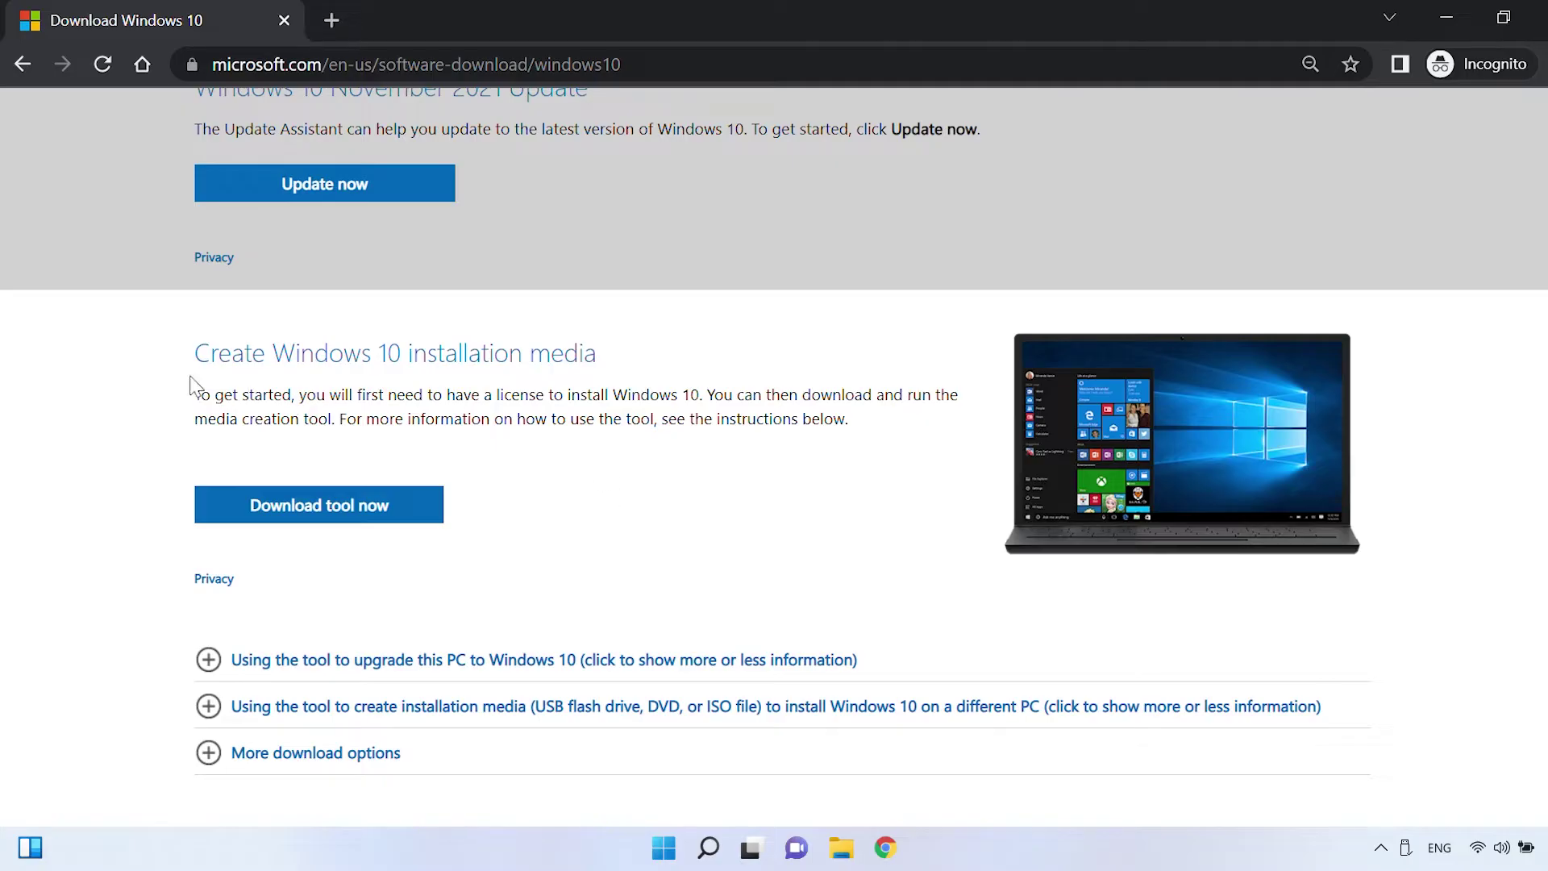
drag(196, 352, 629, 373)
click(645, 379)
scroll(723, 445, up, 1)
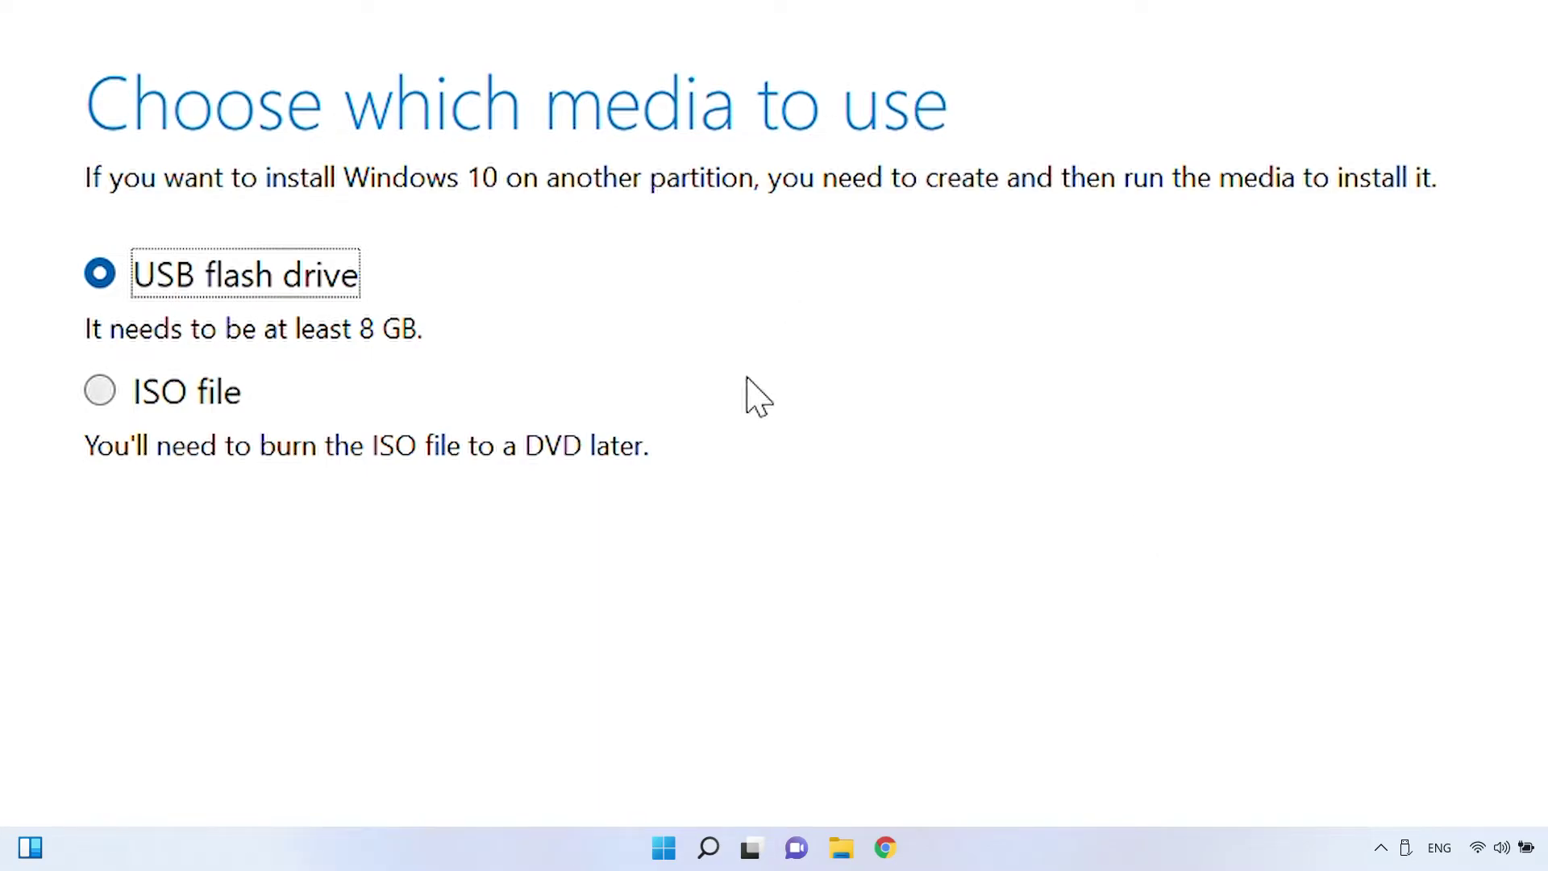
Step: Download the Windows 10 media creation tool and run MediaCreationTool.exe from the download bar
click(95, 395)
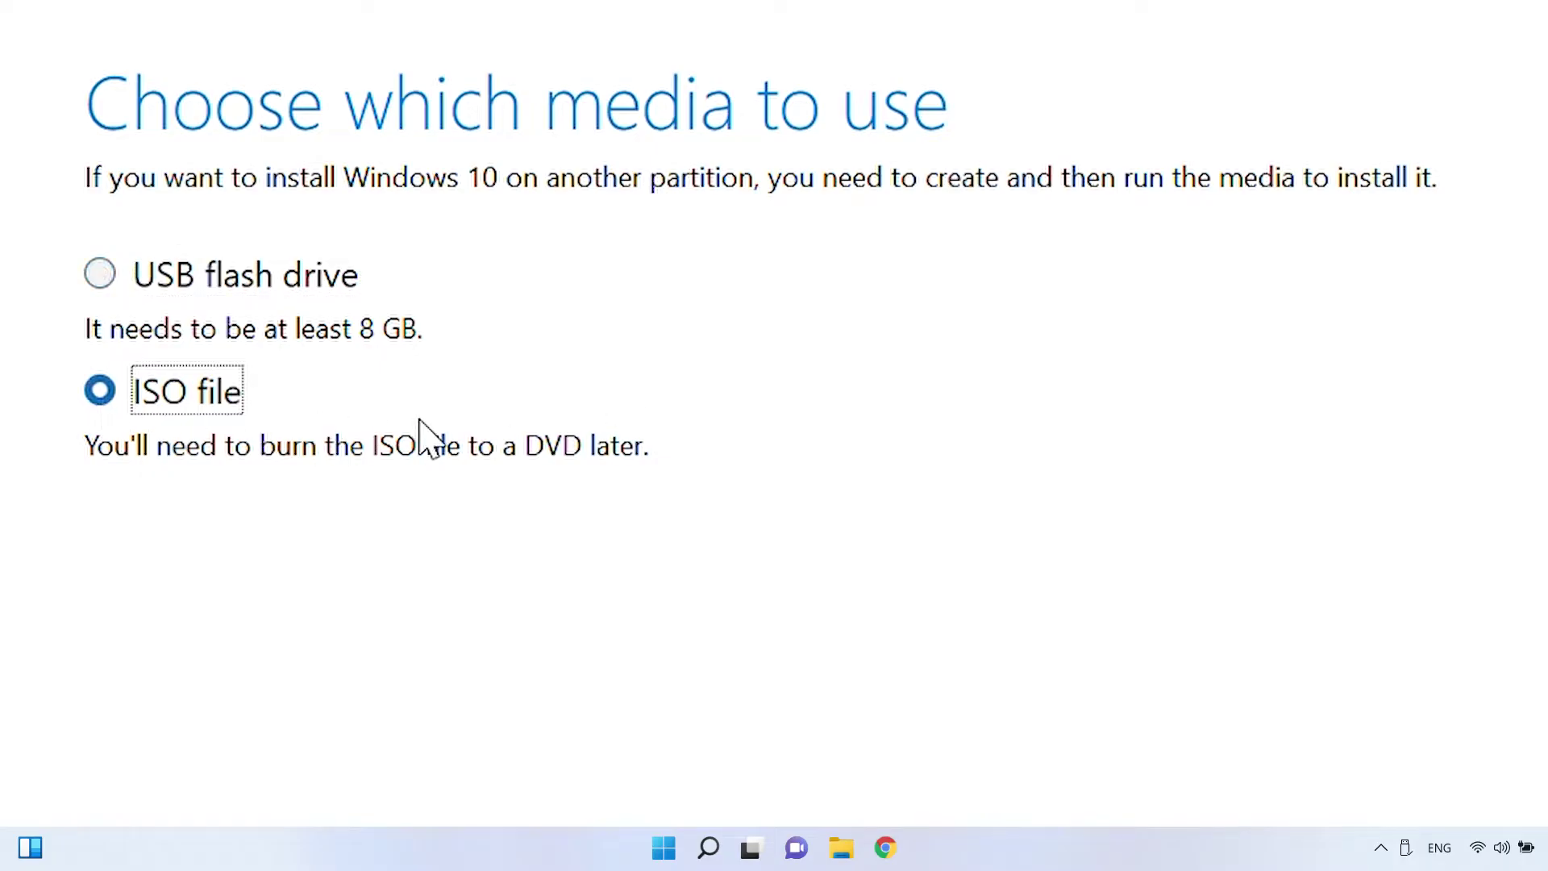
click(113, 278)
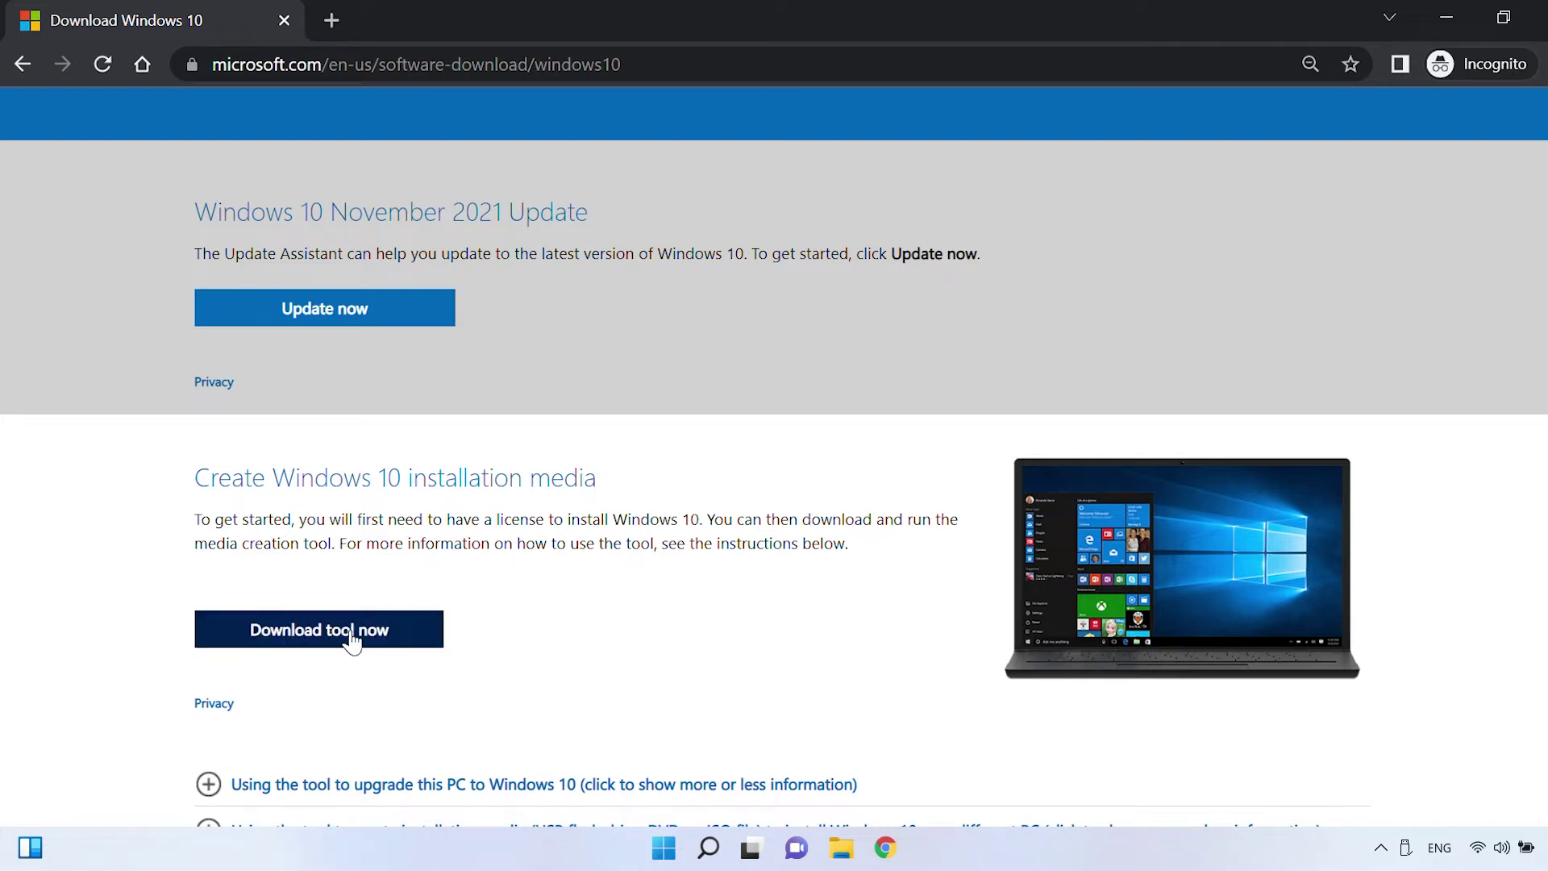
click(307, 635)
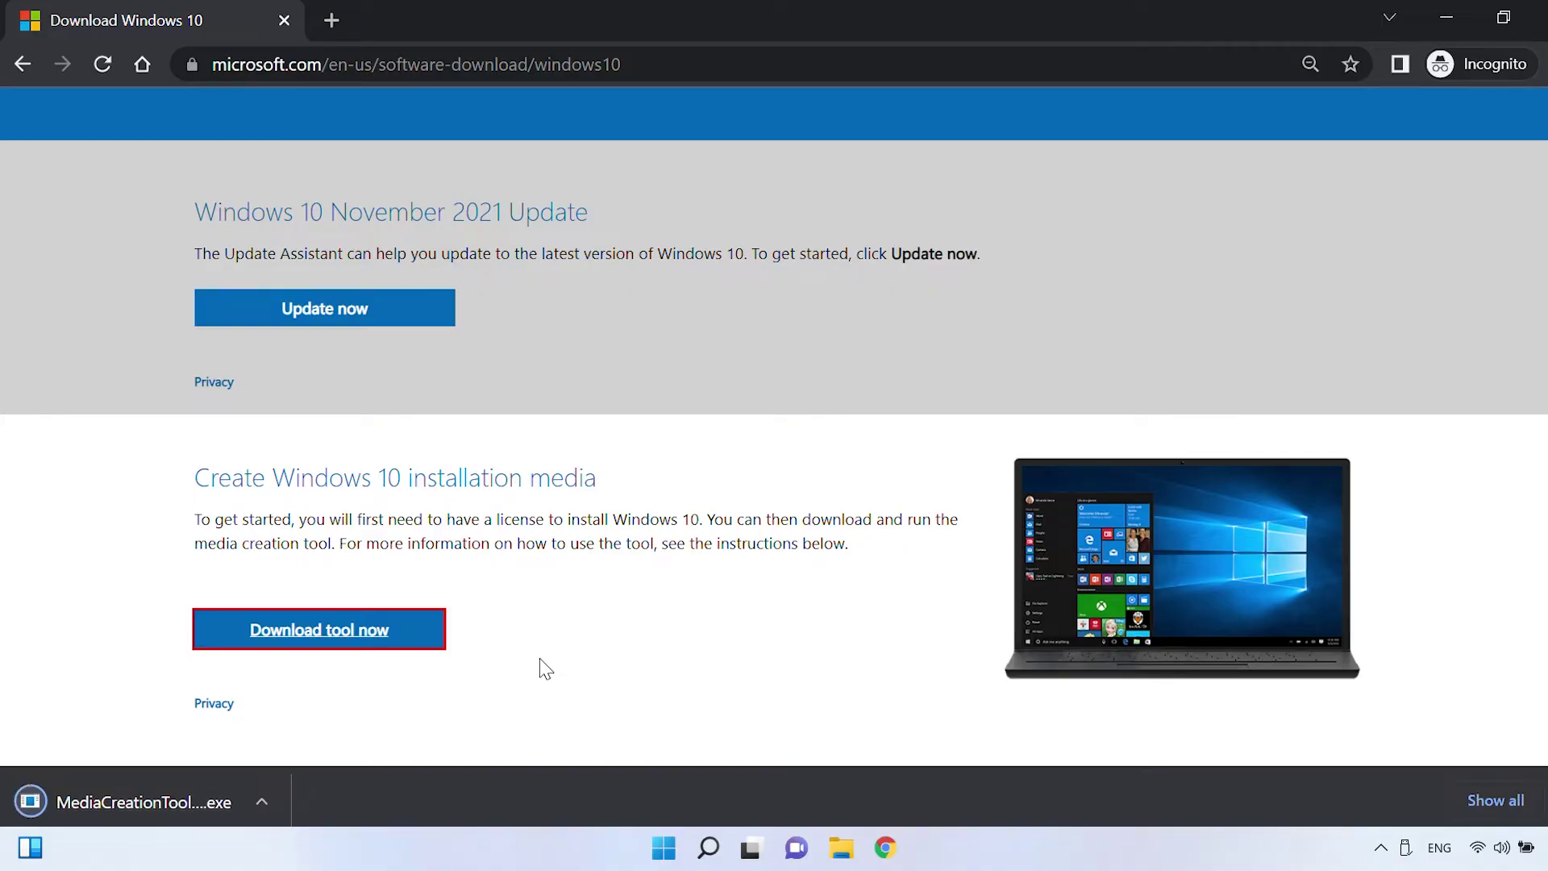
click(118, 807)
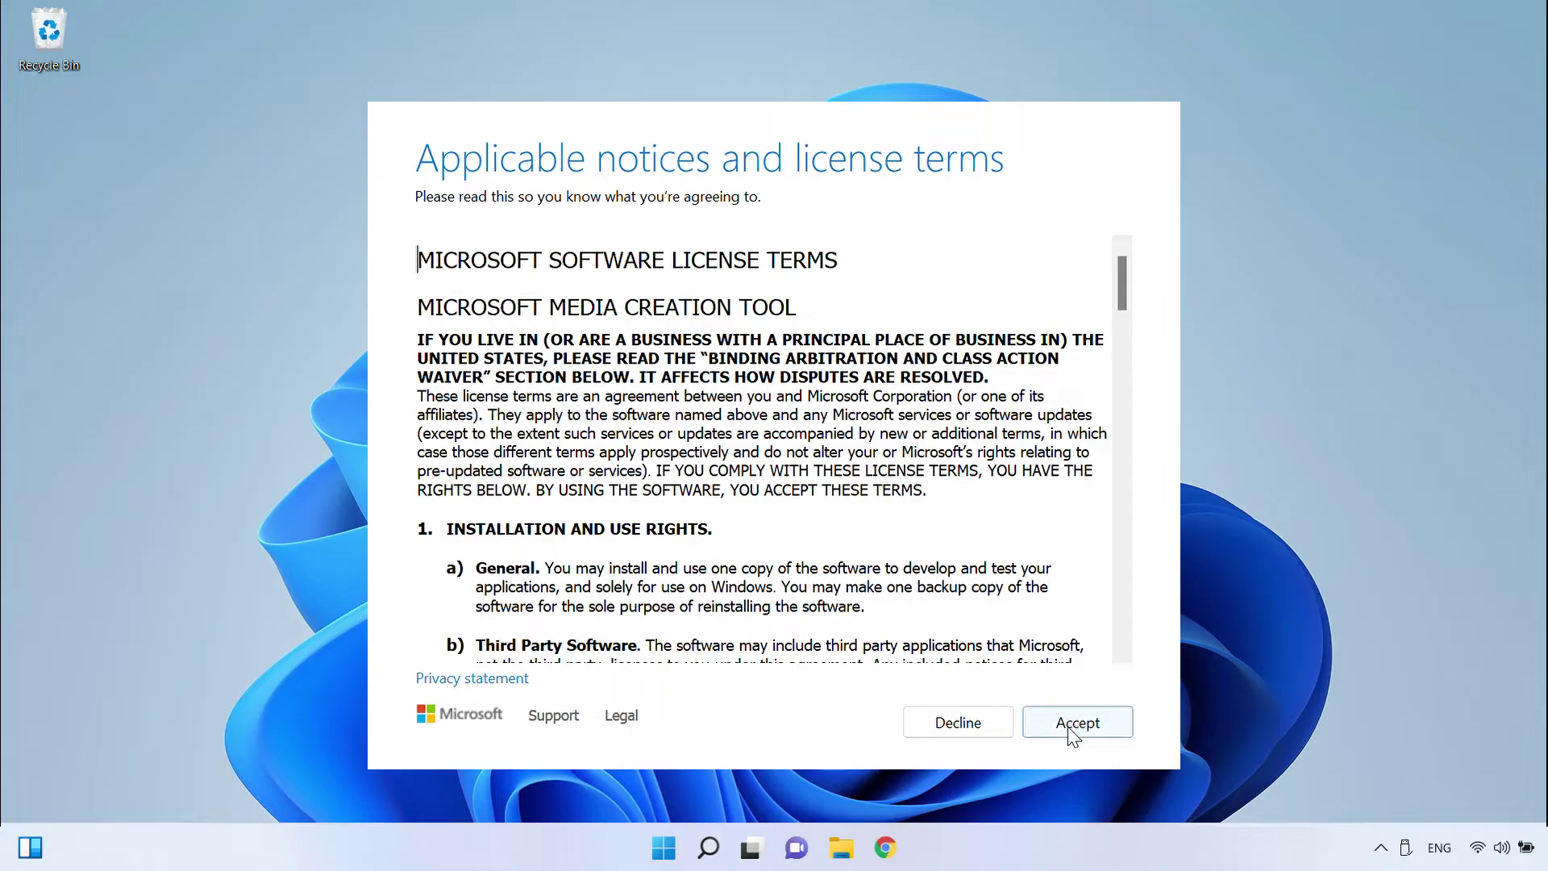
Step: Accept the license terms and choose 'Create installation media for another PC'
click(1089, 724)
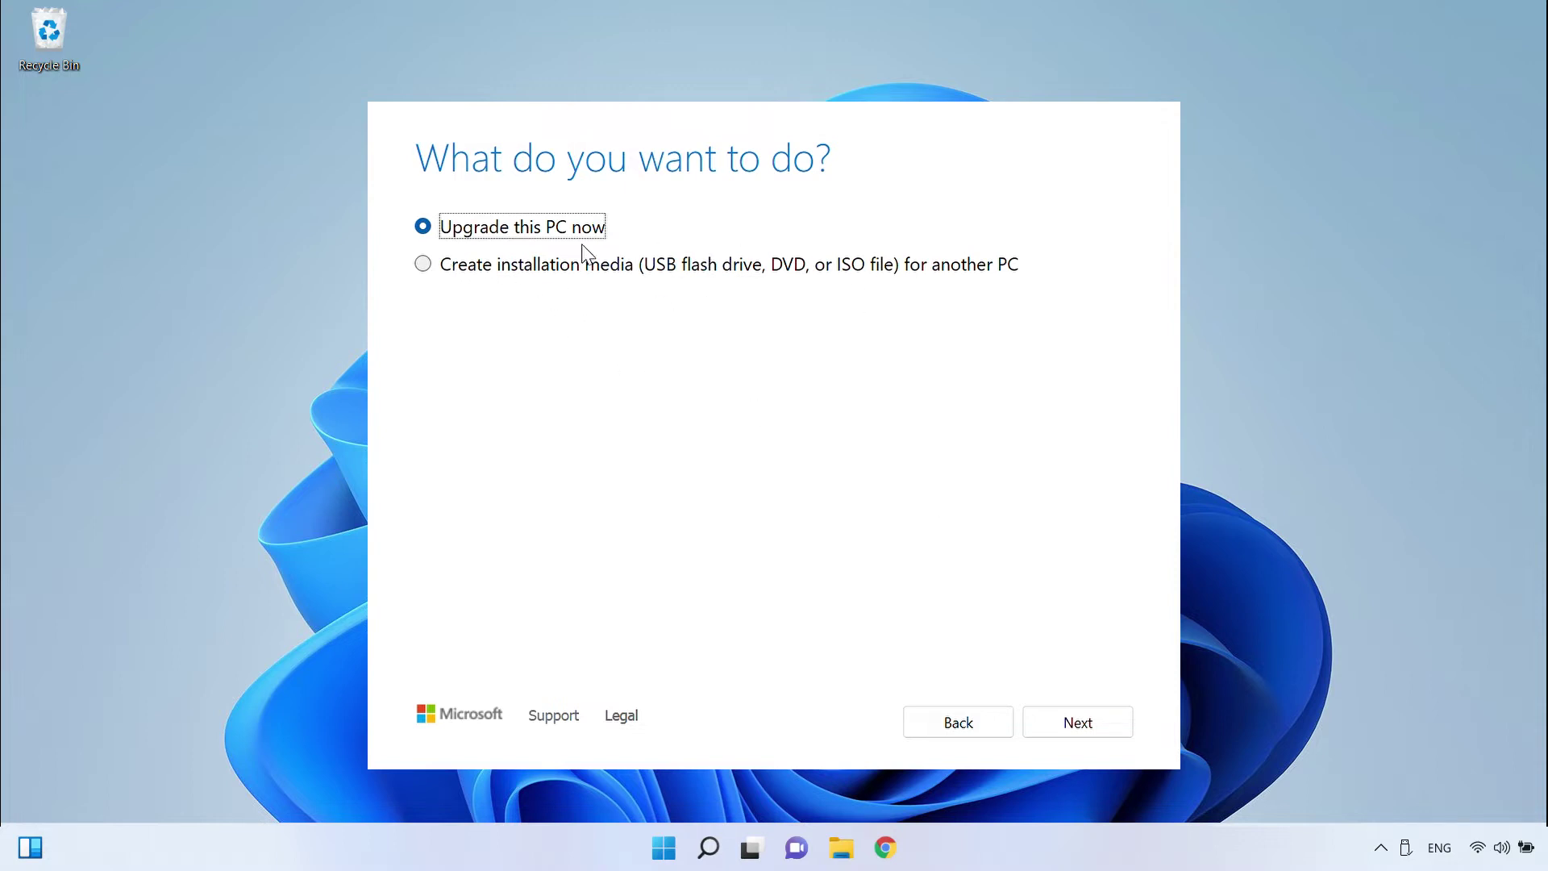
click(423, 265)
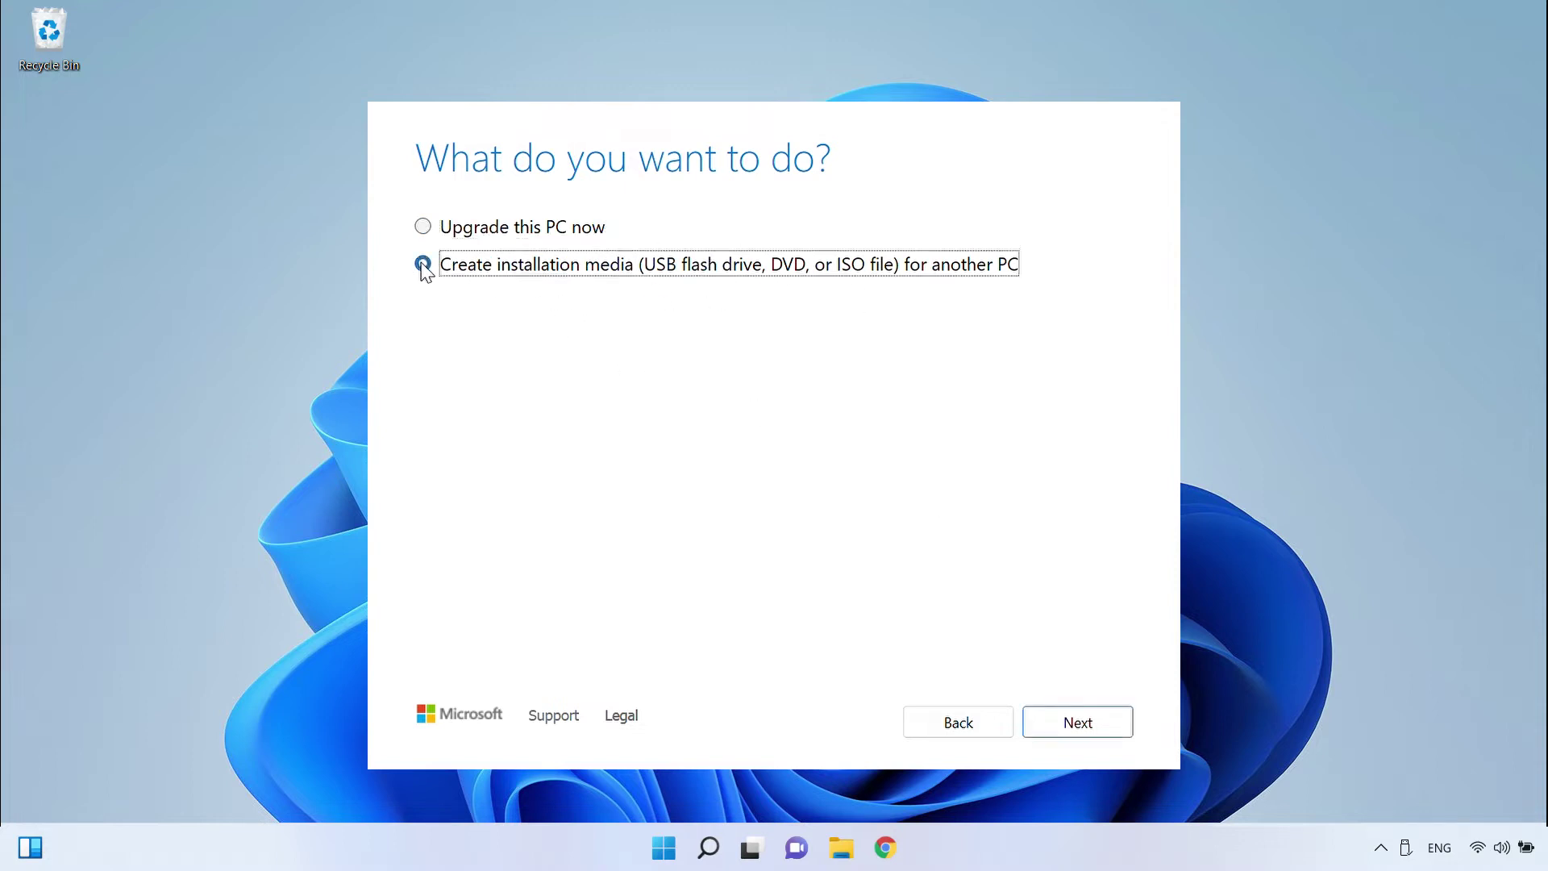
click(1075, 730)
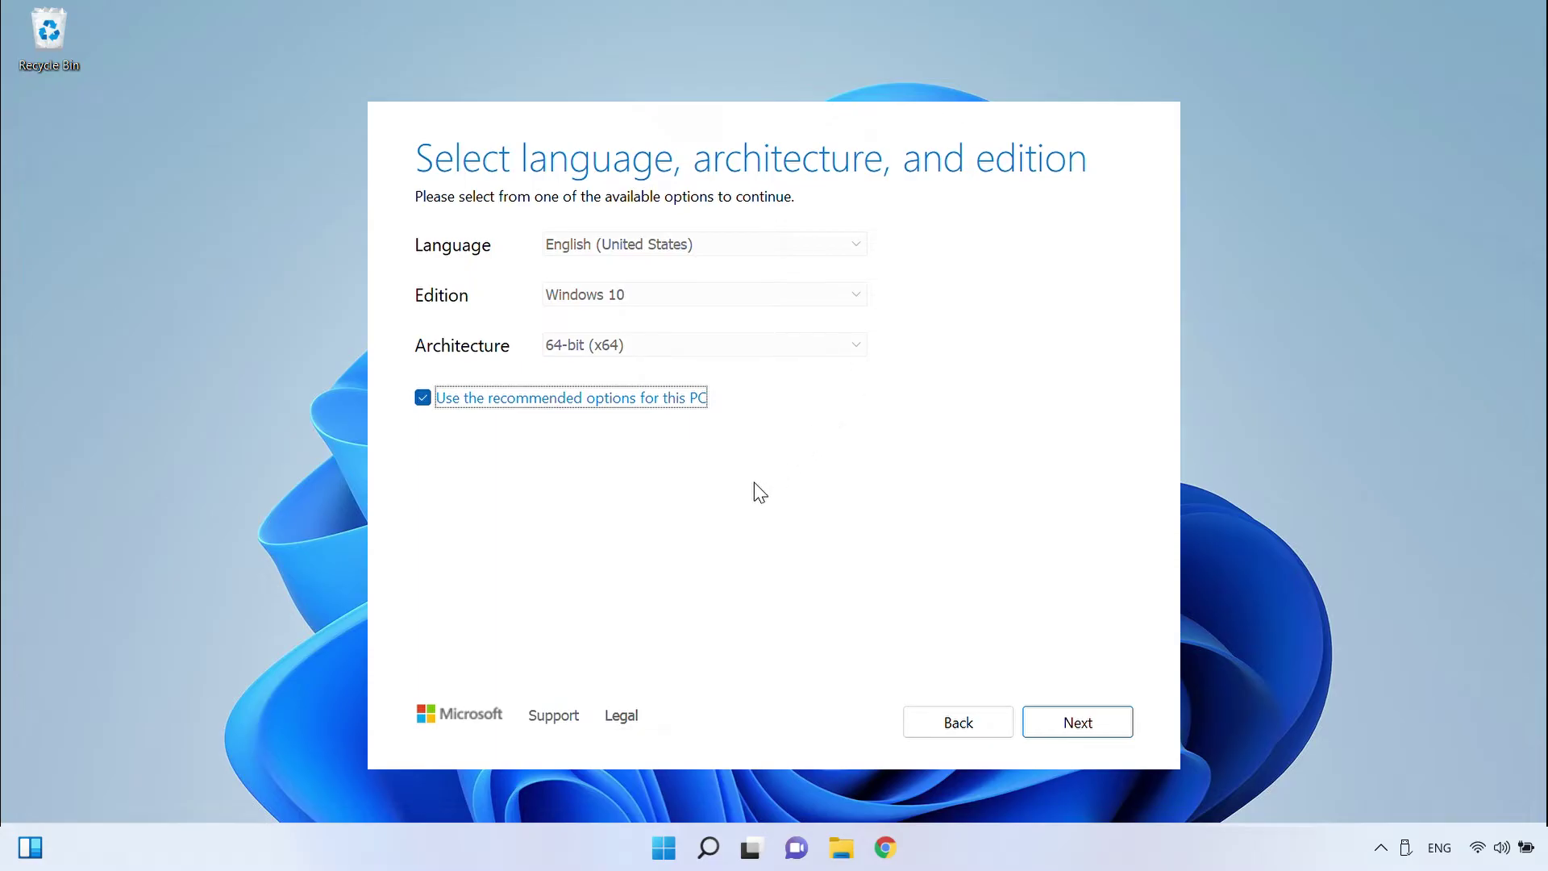
Step: Keep the recommended English (United States), Windows 10, 64-bit options and continue
click(423, 399)
click(800, 250)
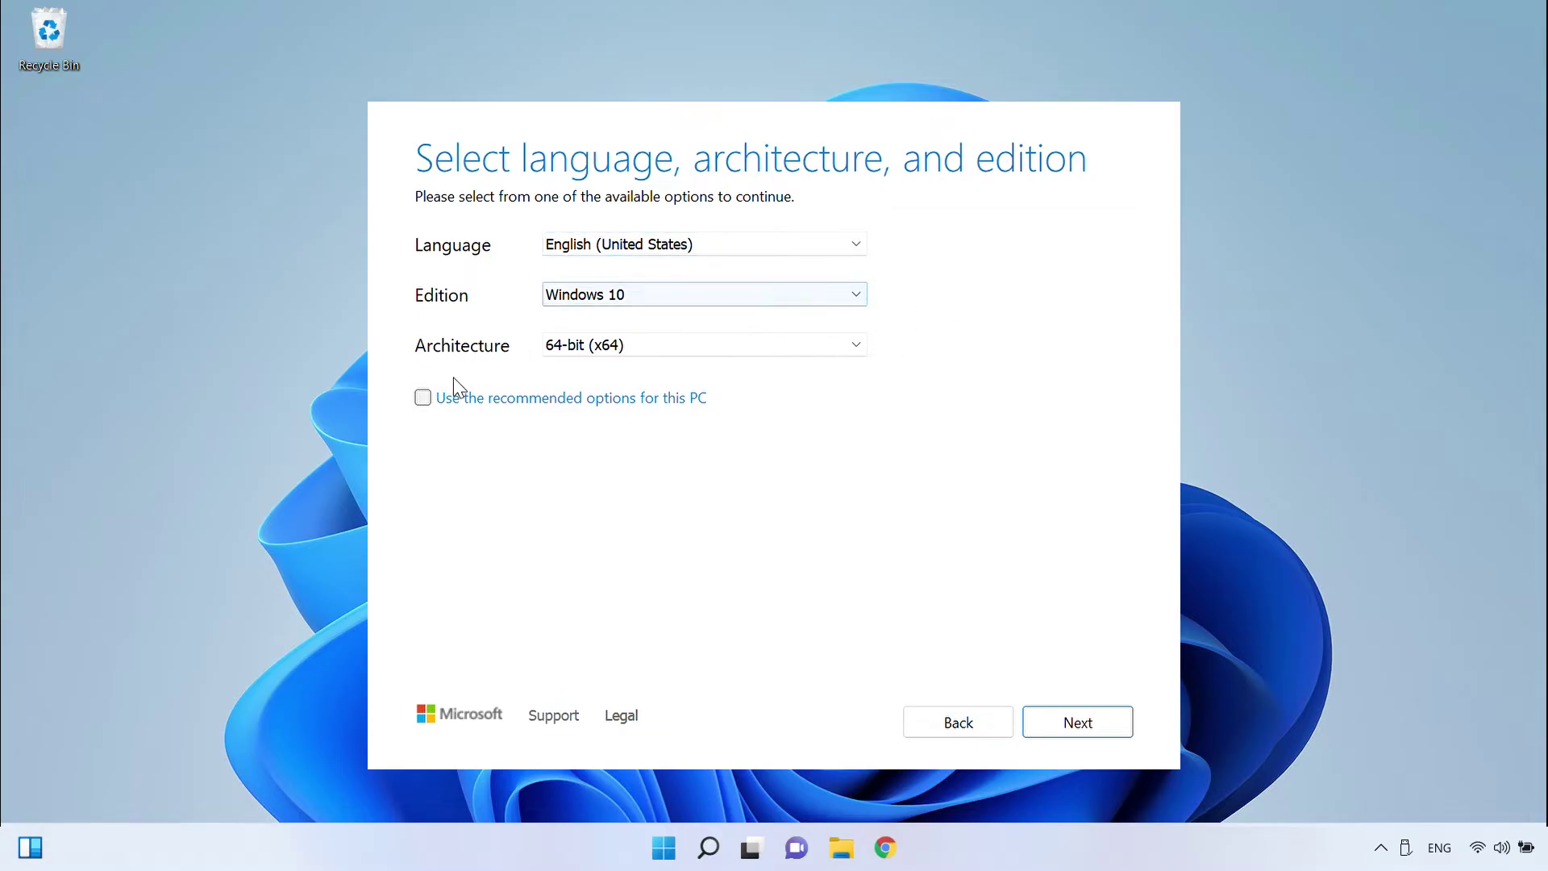
click(423, 397)
click(1095, 721)
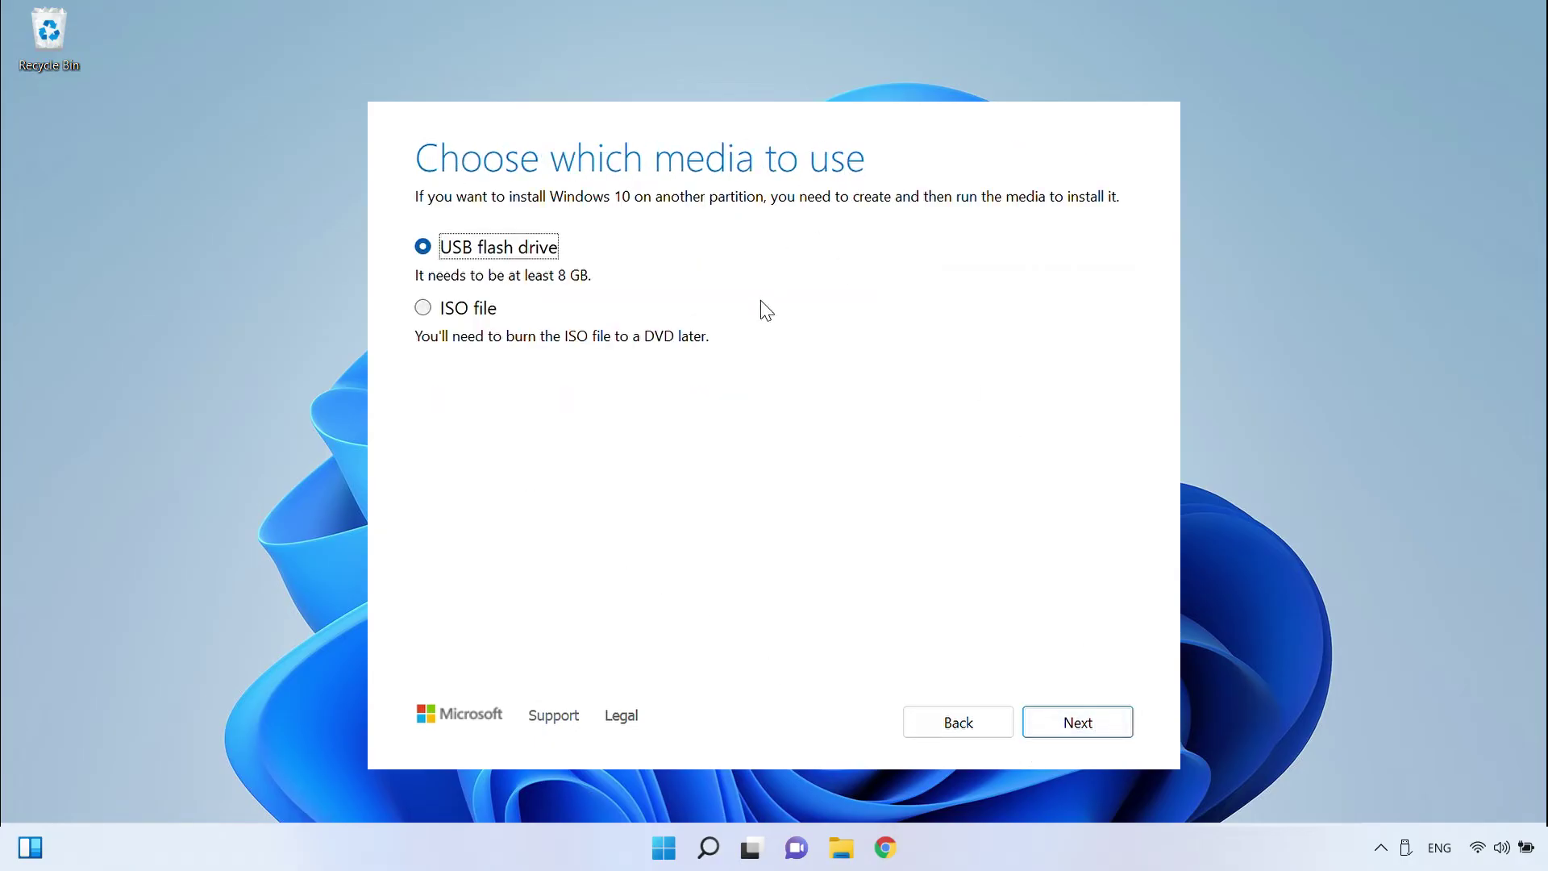
Step: Select USB flash drive rather than ISO file as the installation media
click(423, 308)
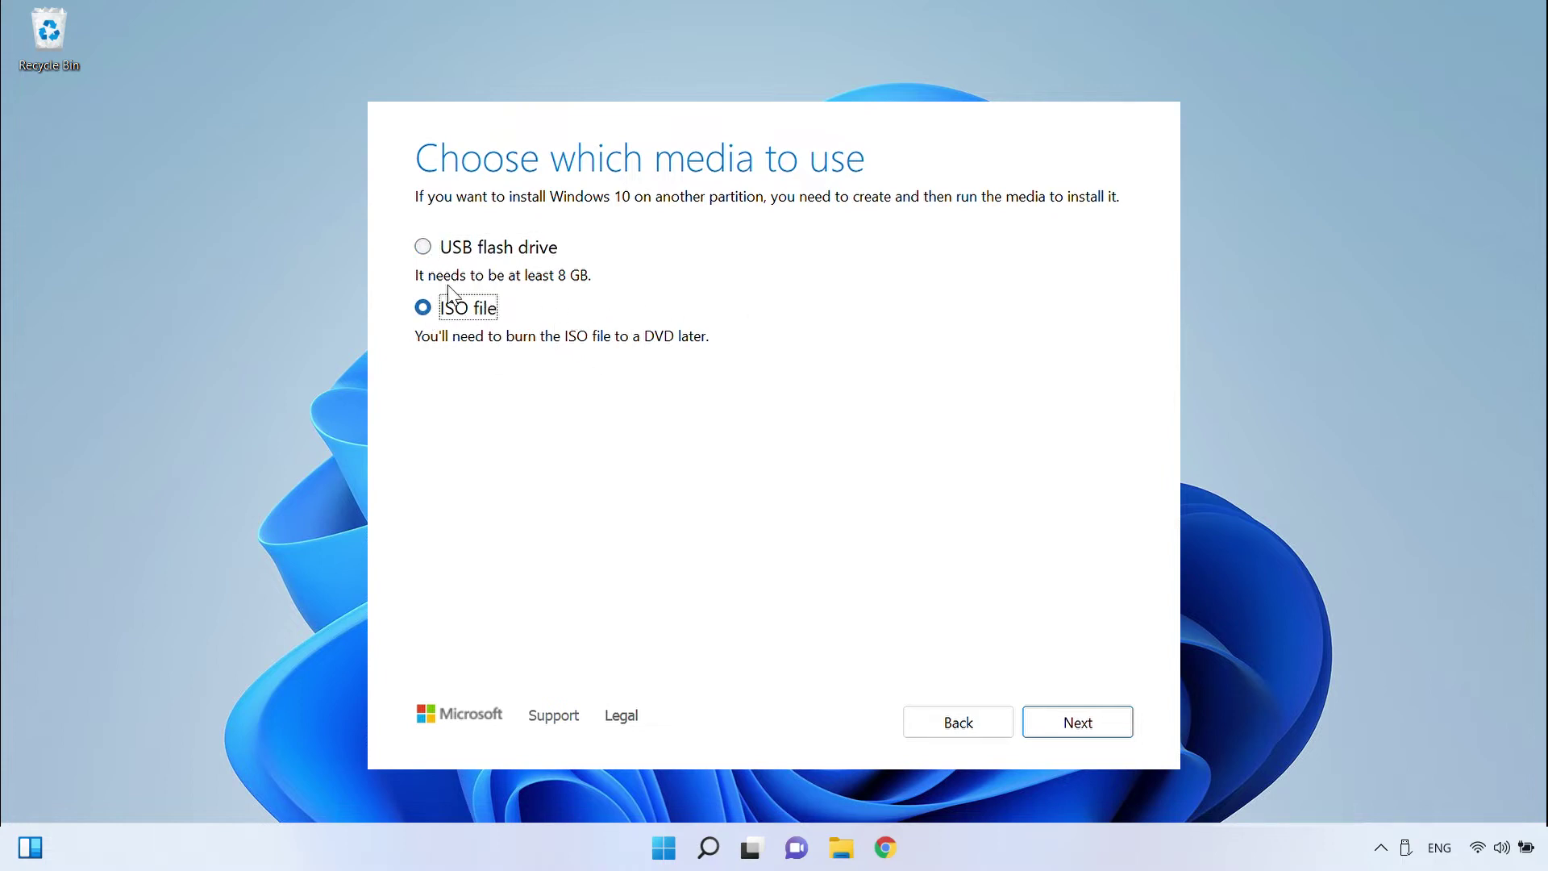
click(424, 247)
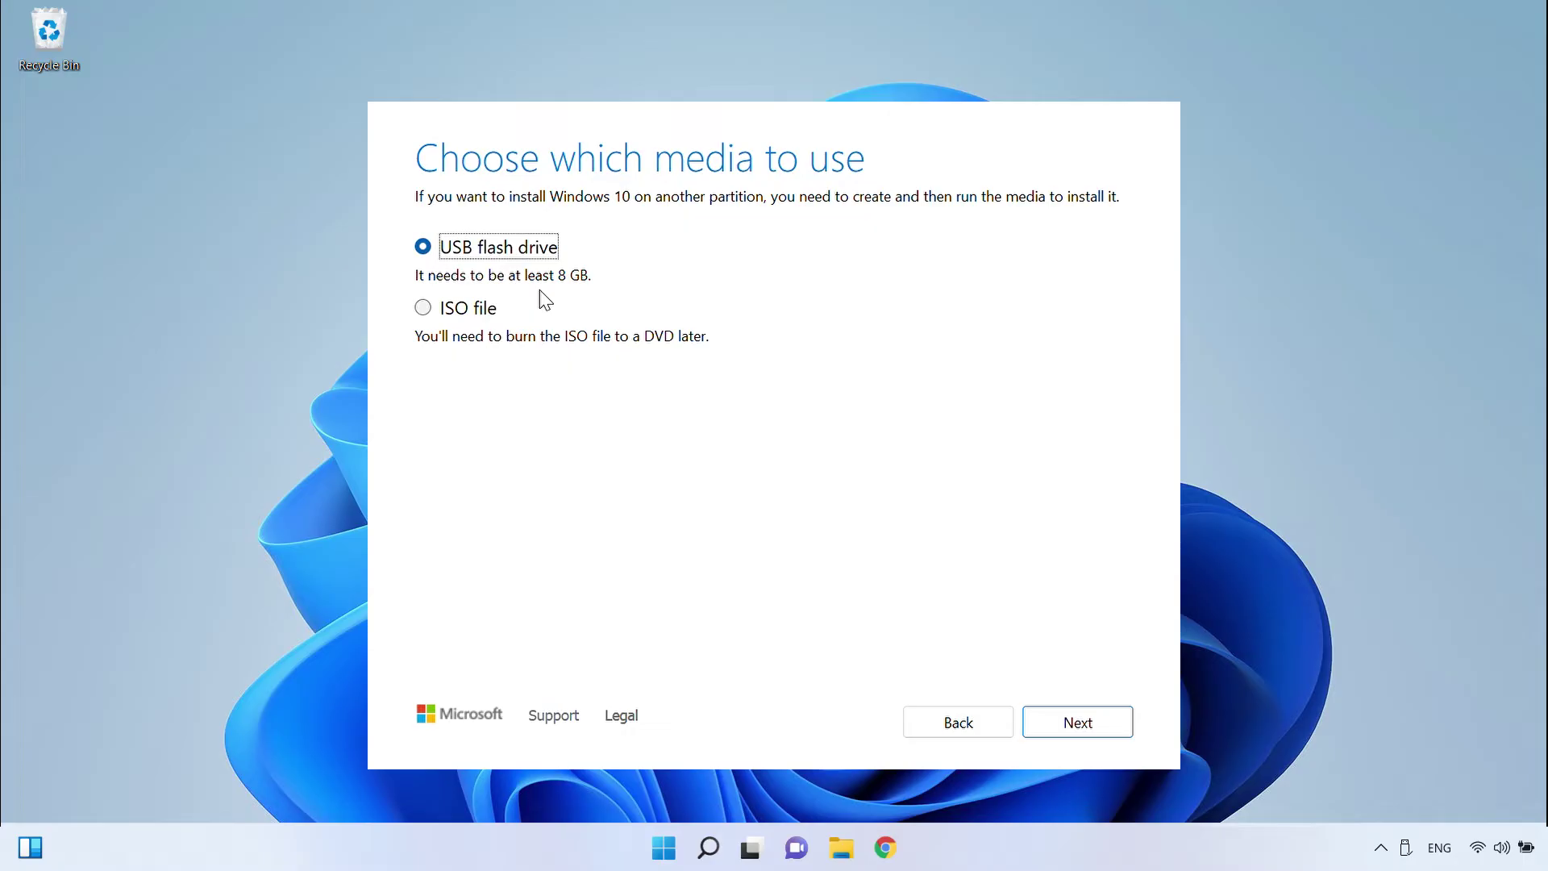
click(1096, 721)
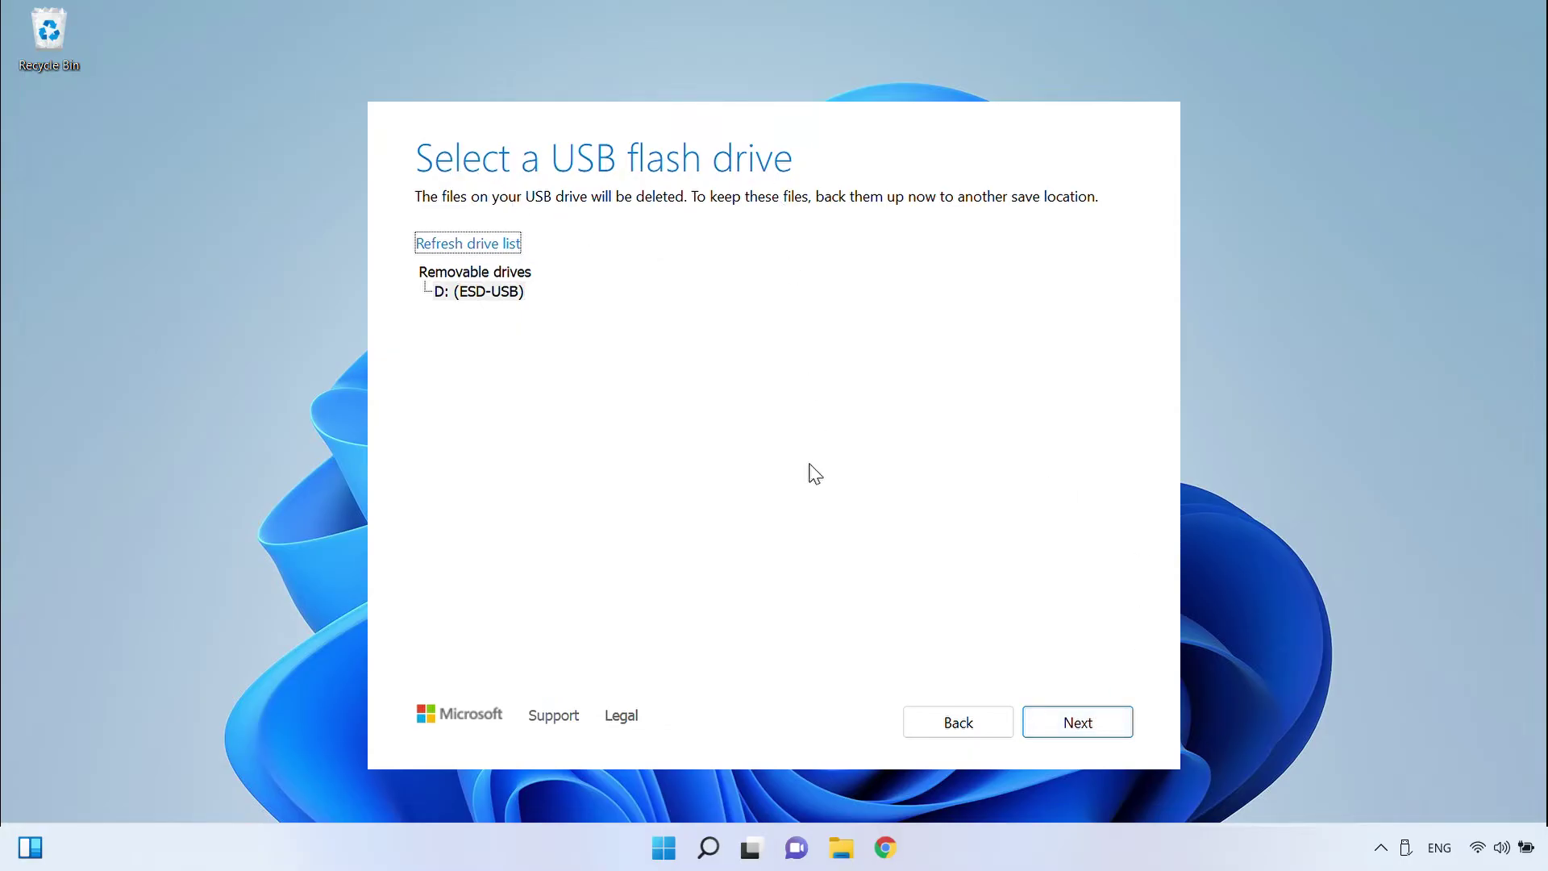
Step: Target the removable drive D: (ESD-USB) and start downloading Windows 10 to it
click(513, 296)
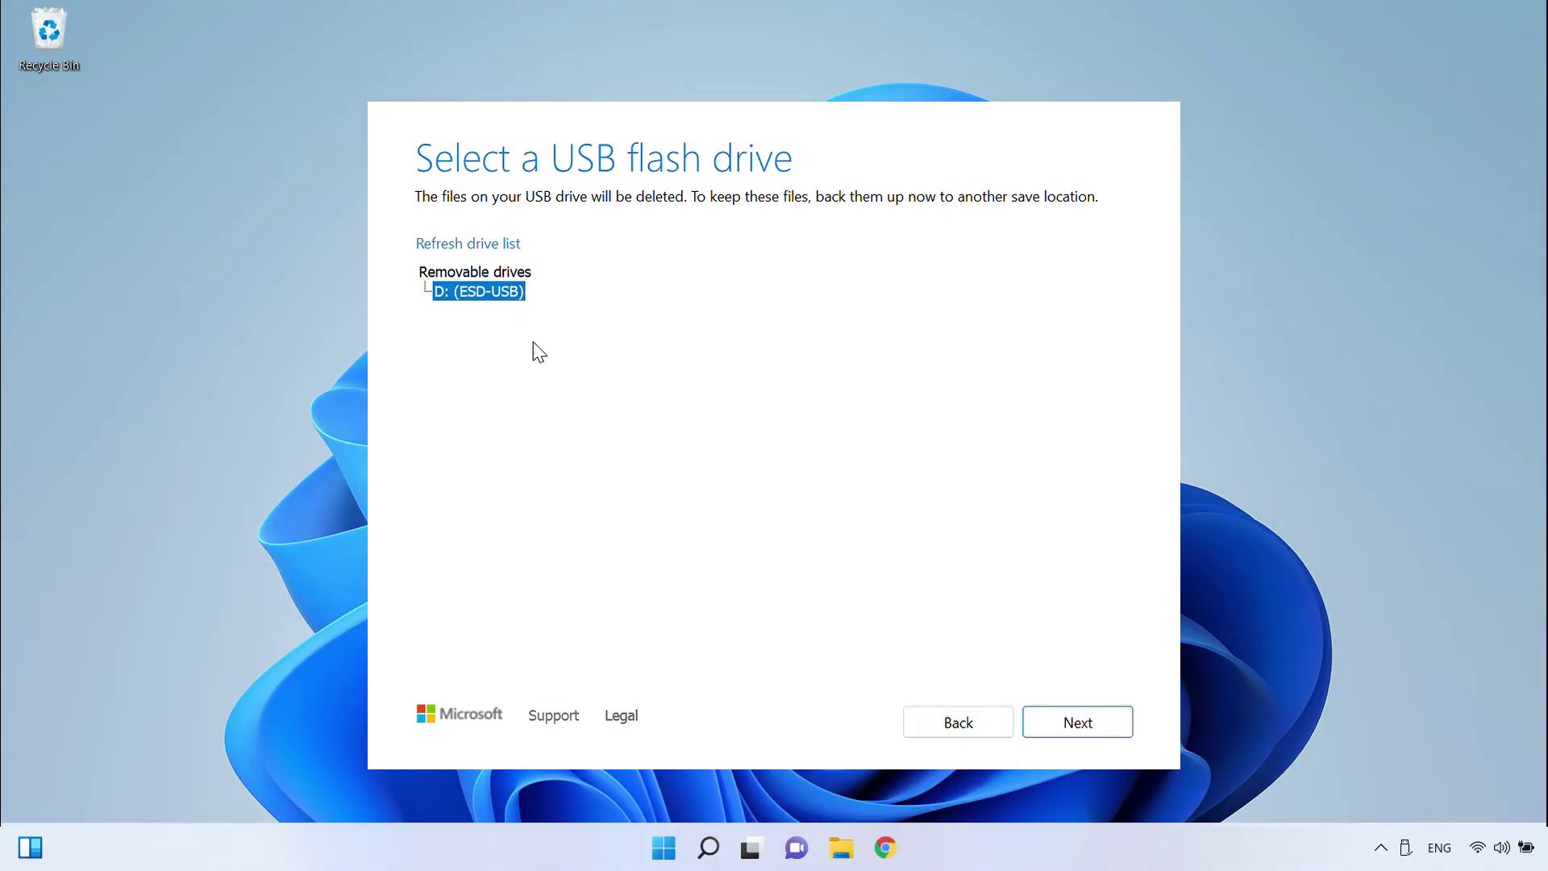
click(1099, 723)
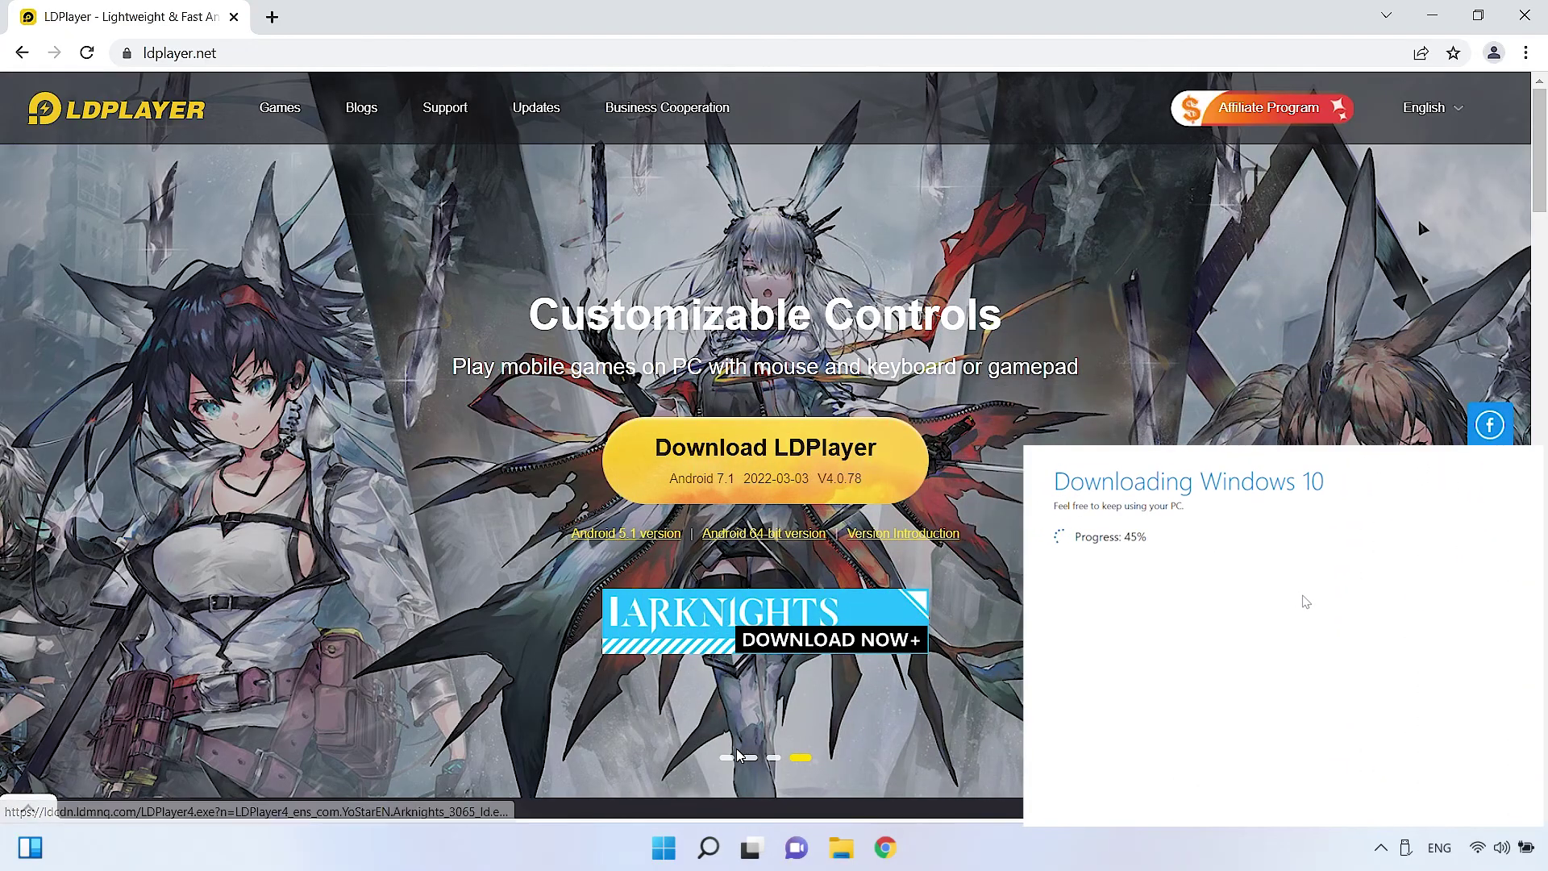
Step: Download the LDPlayer installer, run it, and minimize the browser
click(728, 760)
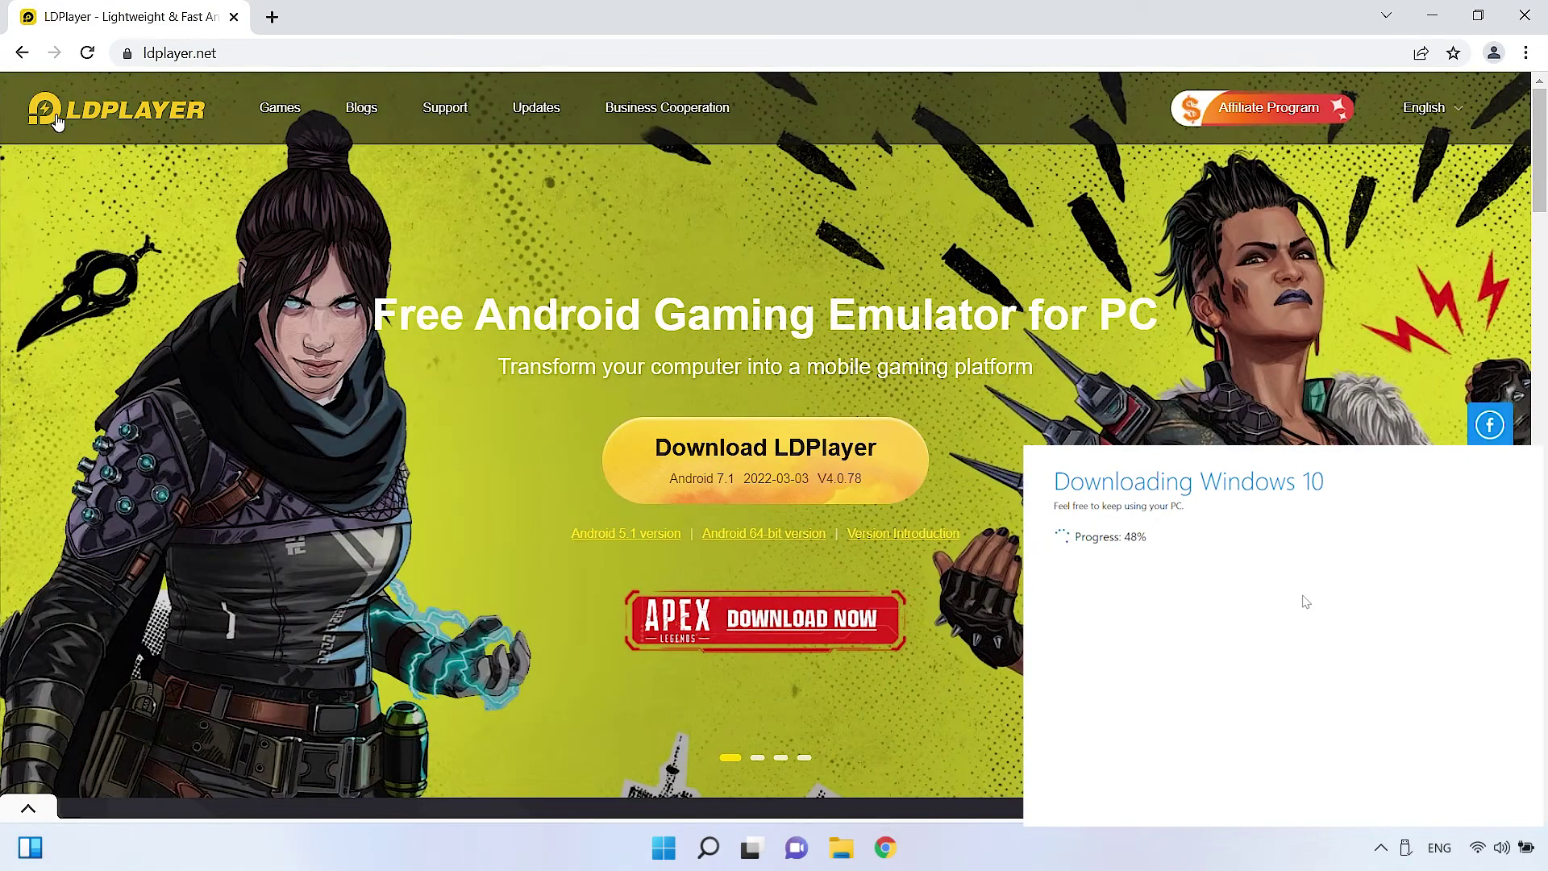
click(713, 448)
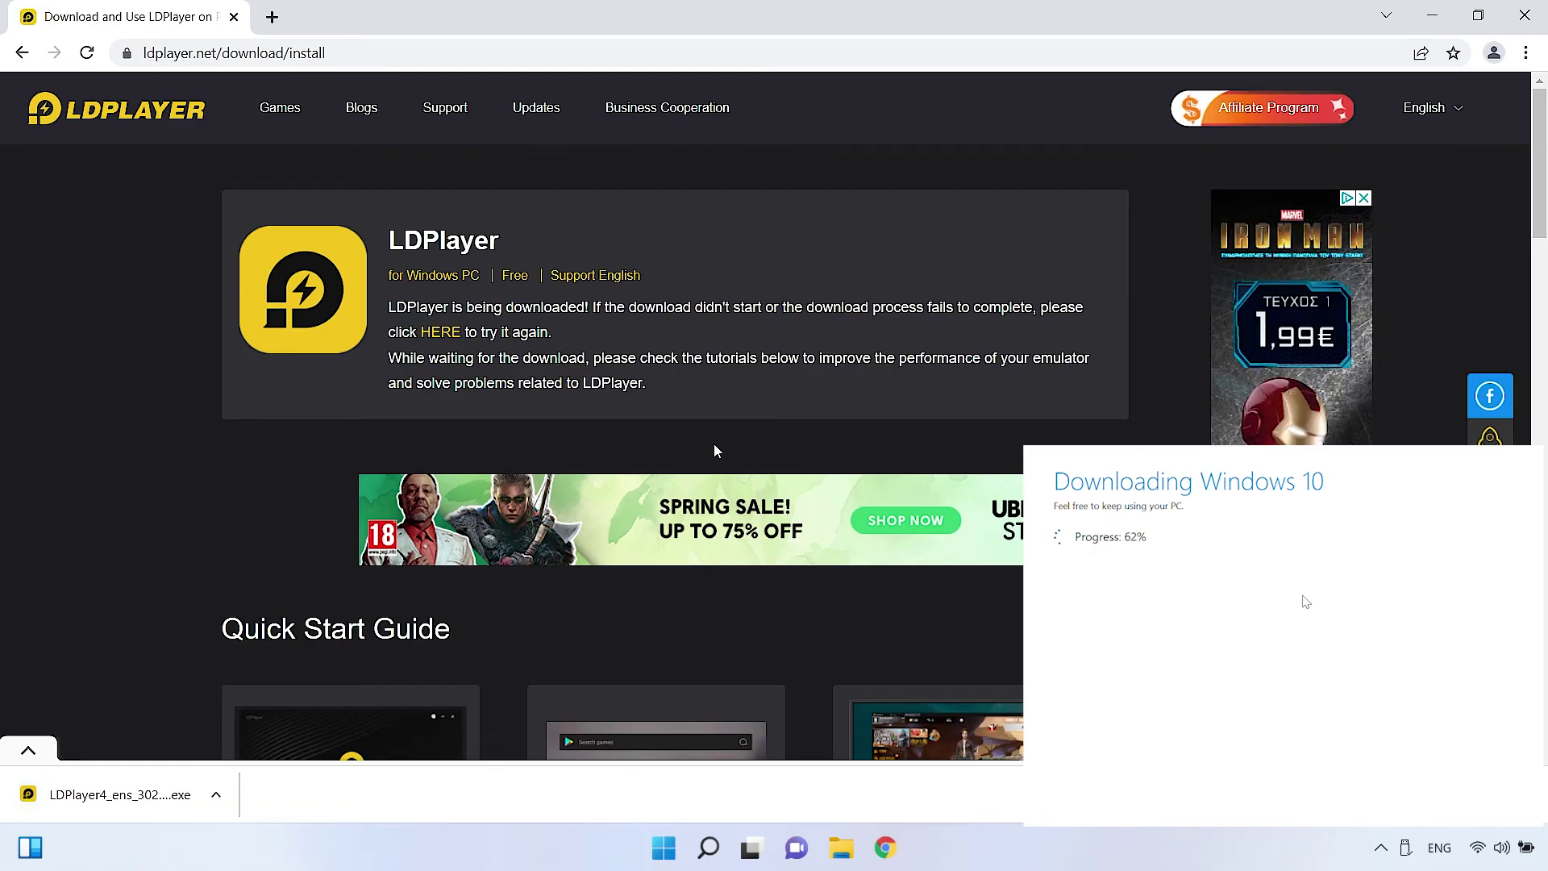
click(110, 797)
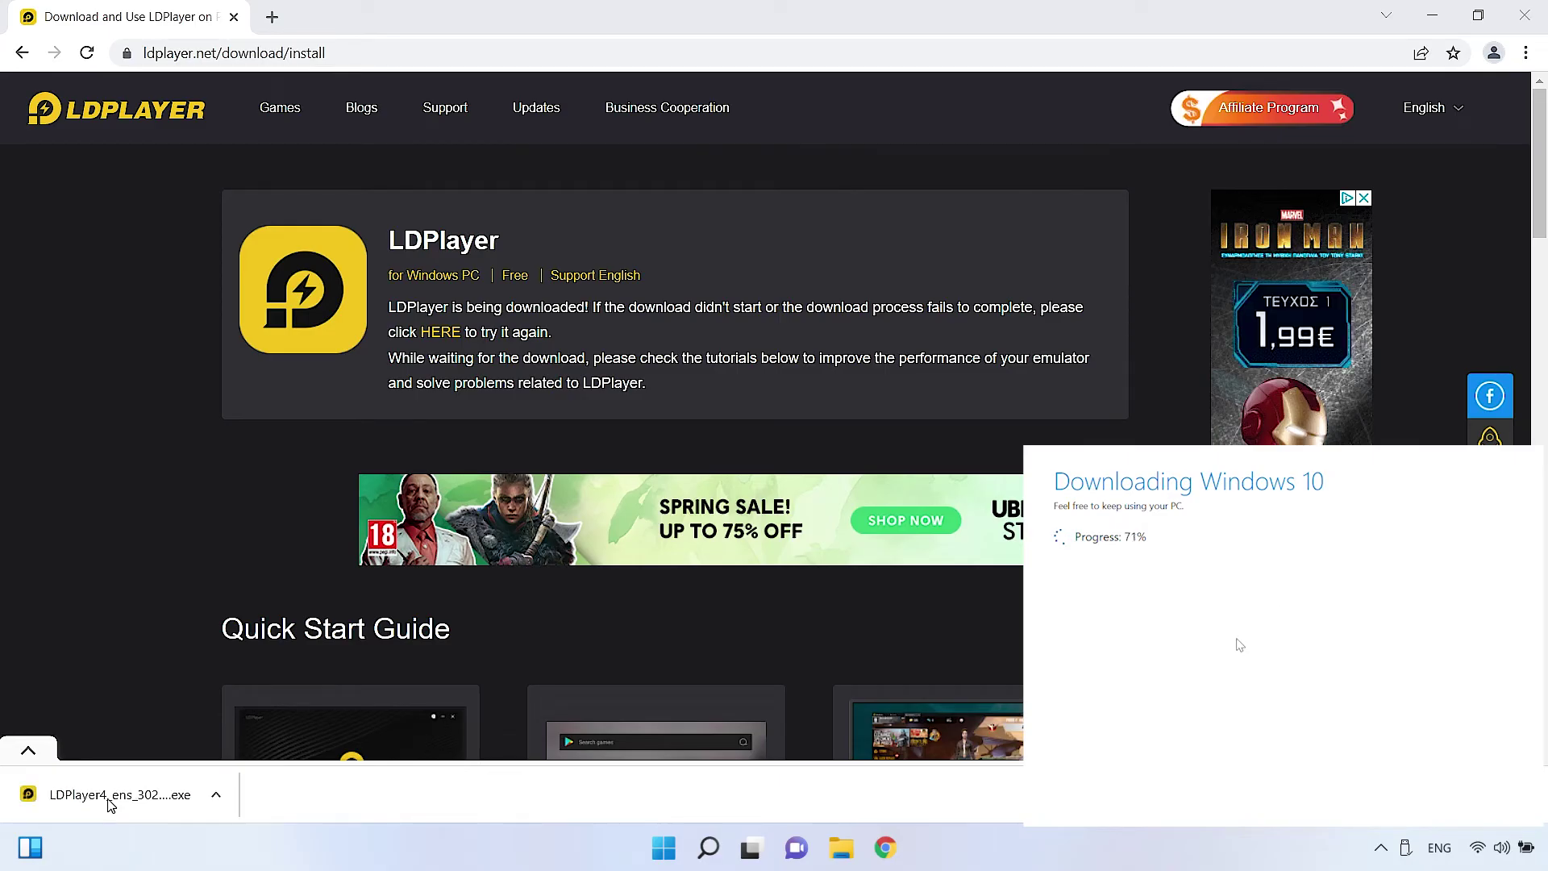
click(1432, 15)
Step: Install LDPlayer, rejecting the McAfee WebAdvisor offer, then start the emulator
click(802, 458)
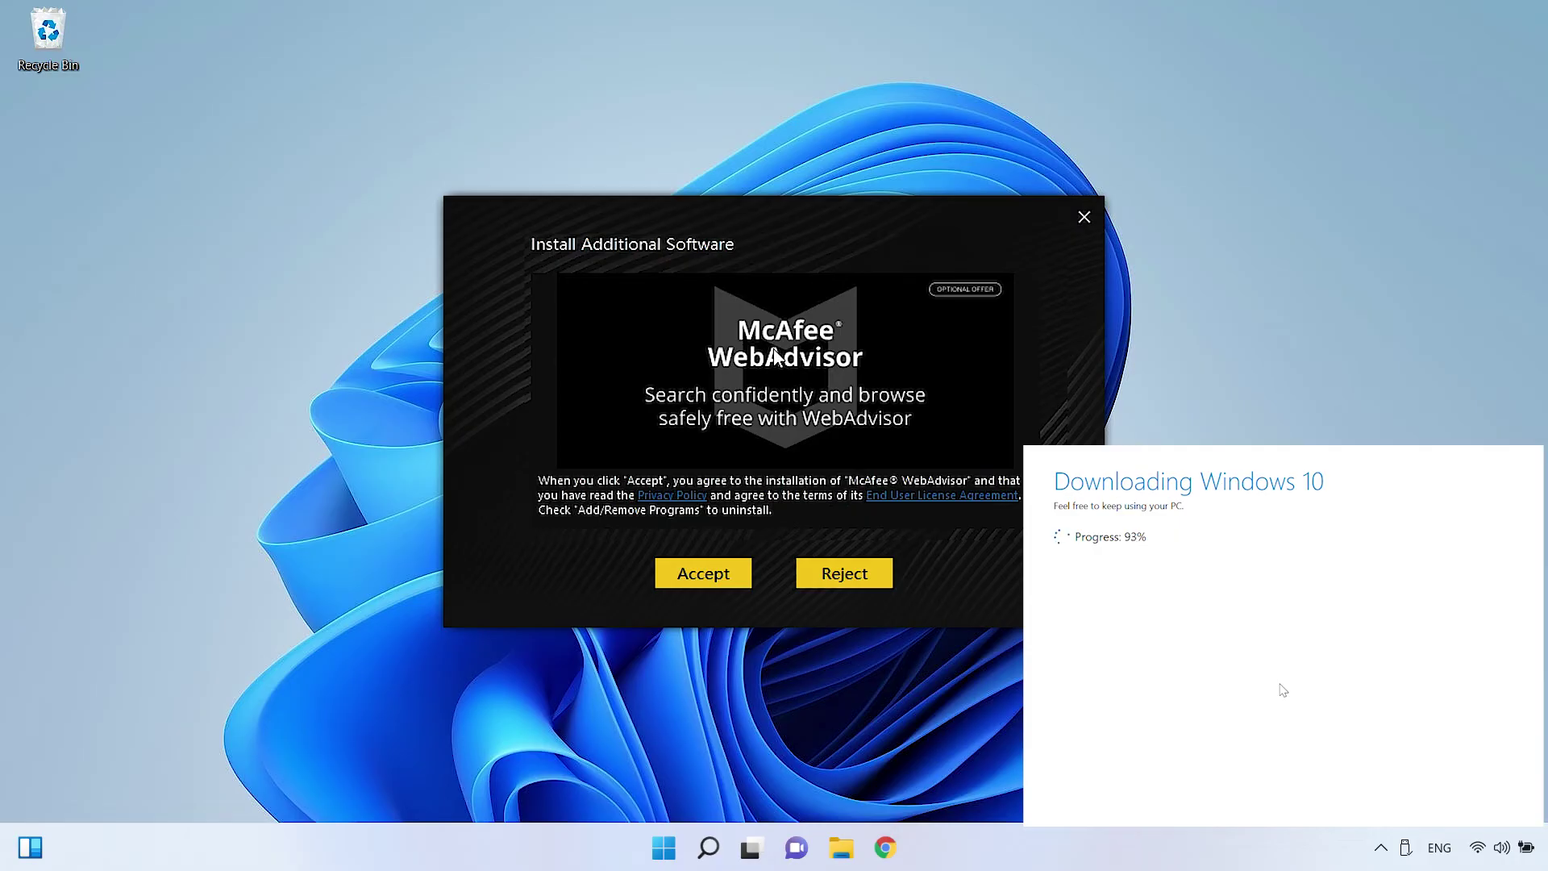
click(852, 588)
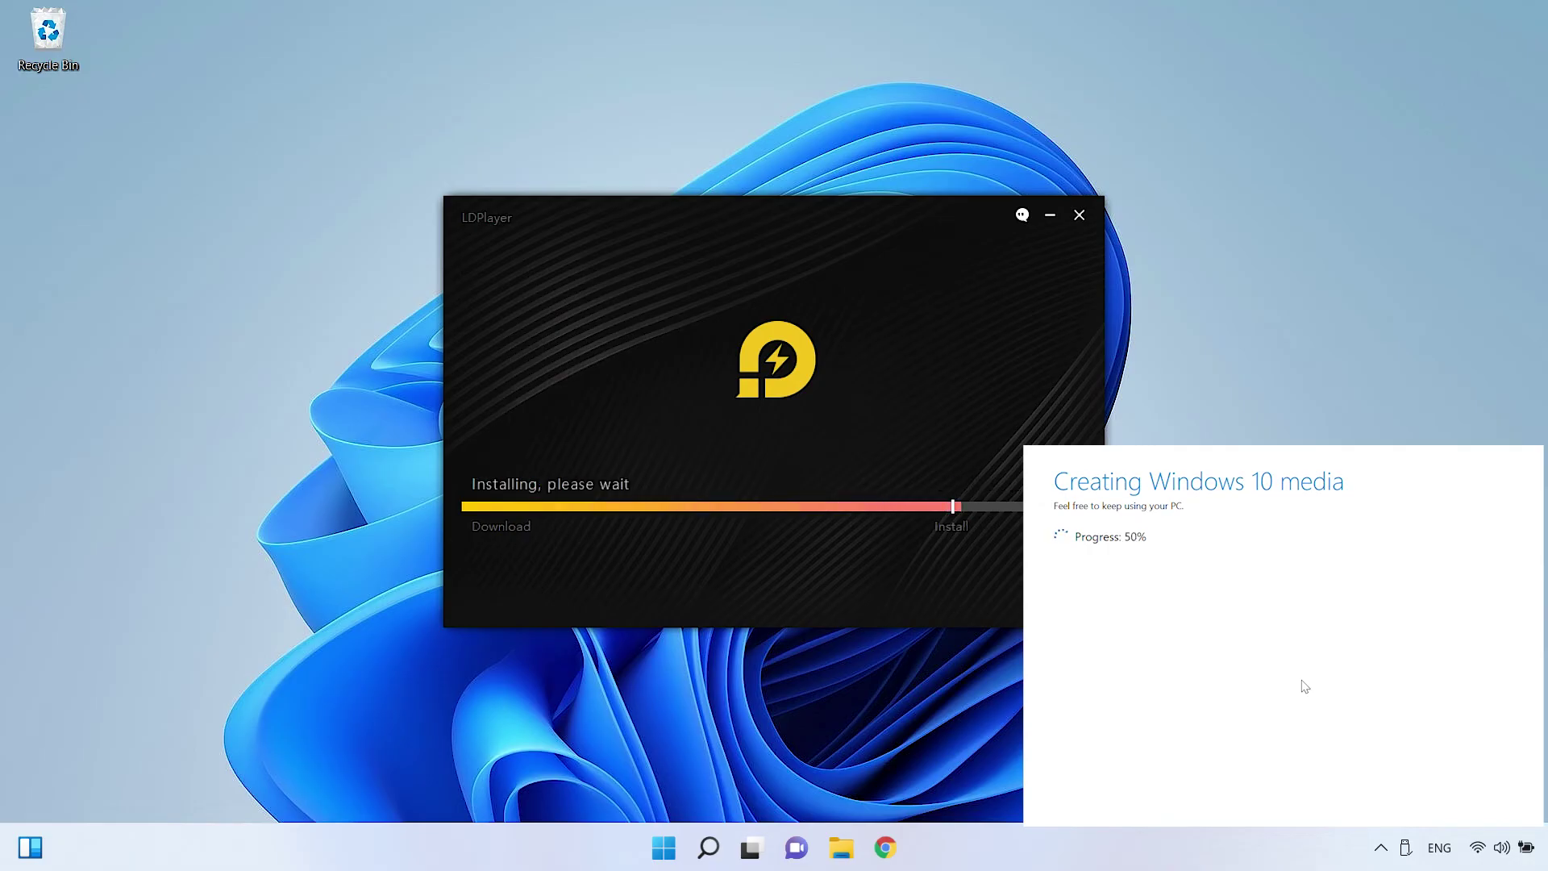
click(792, 516)
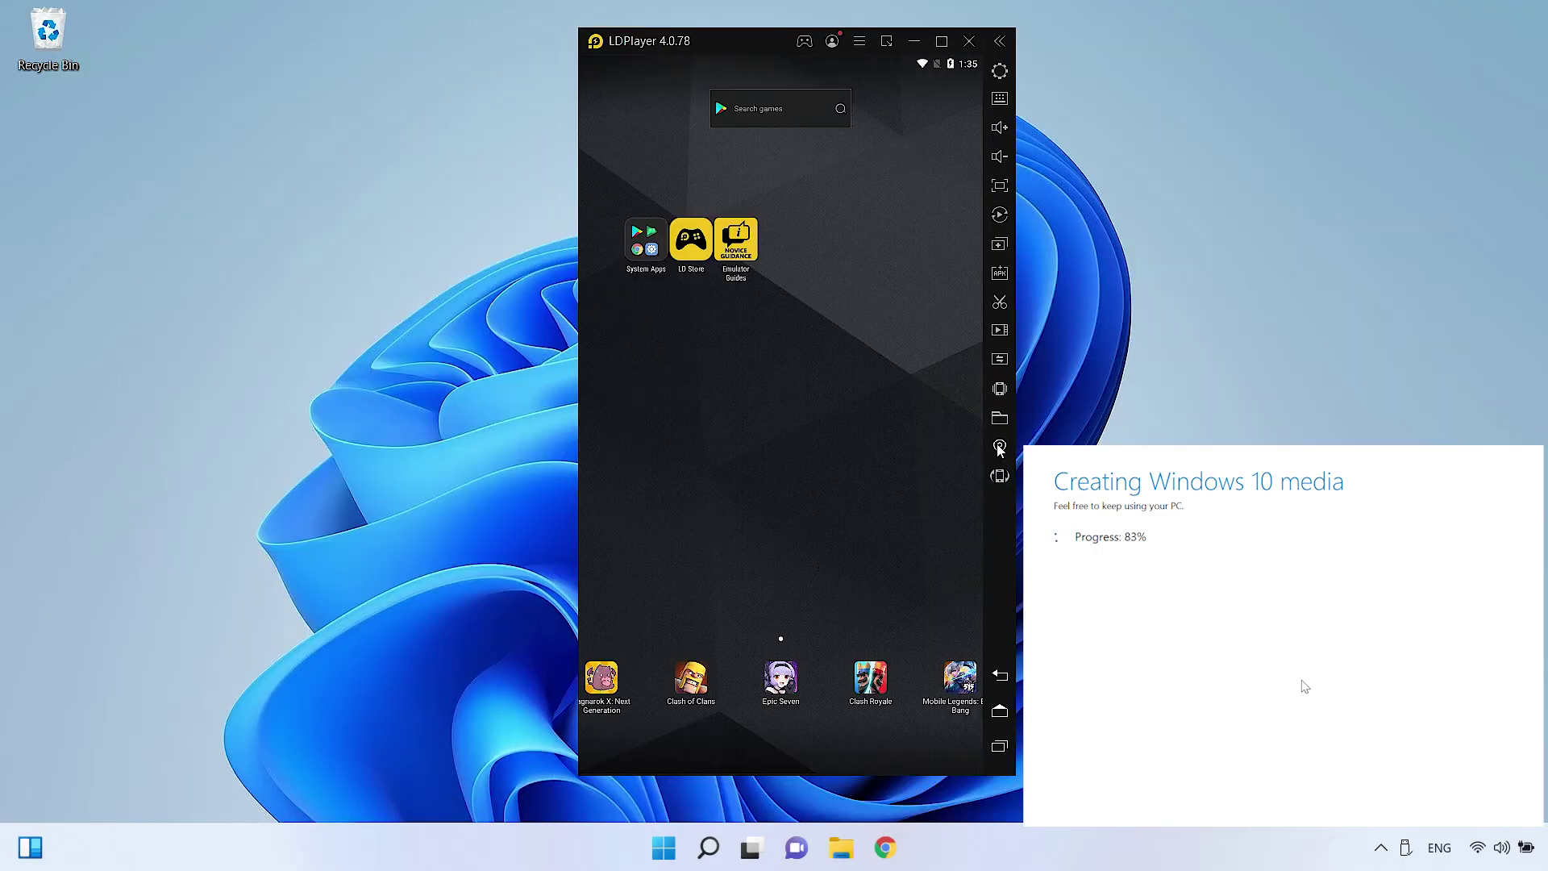
Step: Rotate the LDPlayer emulator to landscape and open the System Apps folder
click(1000, 477)
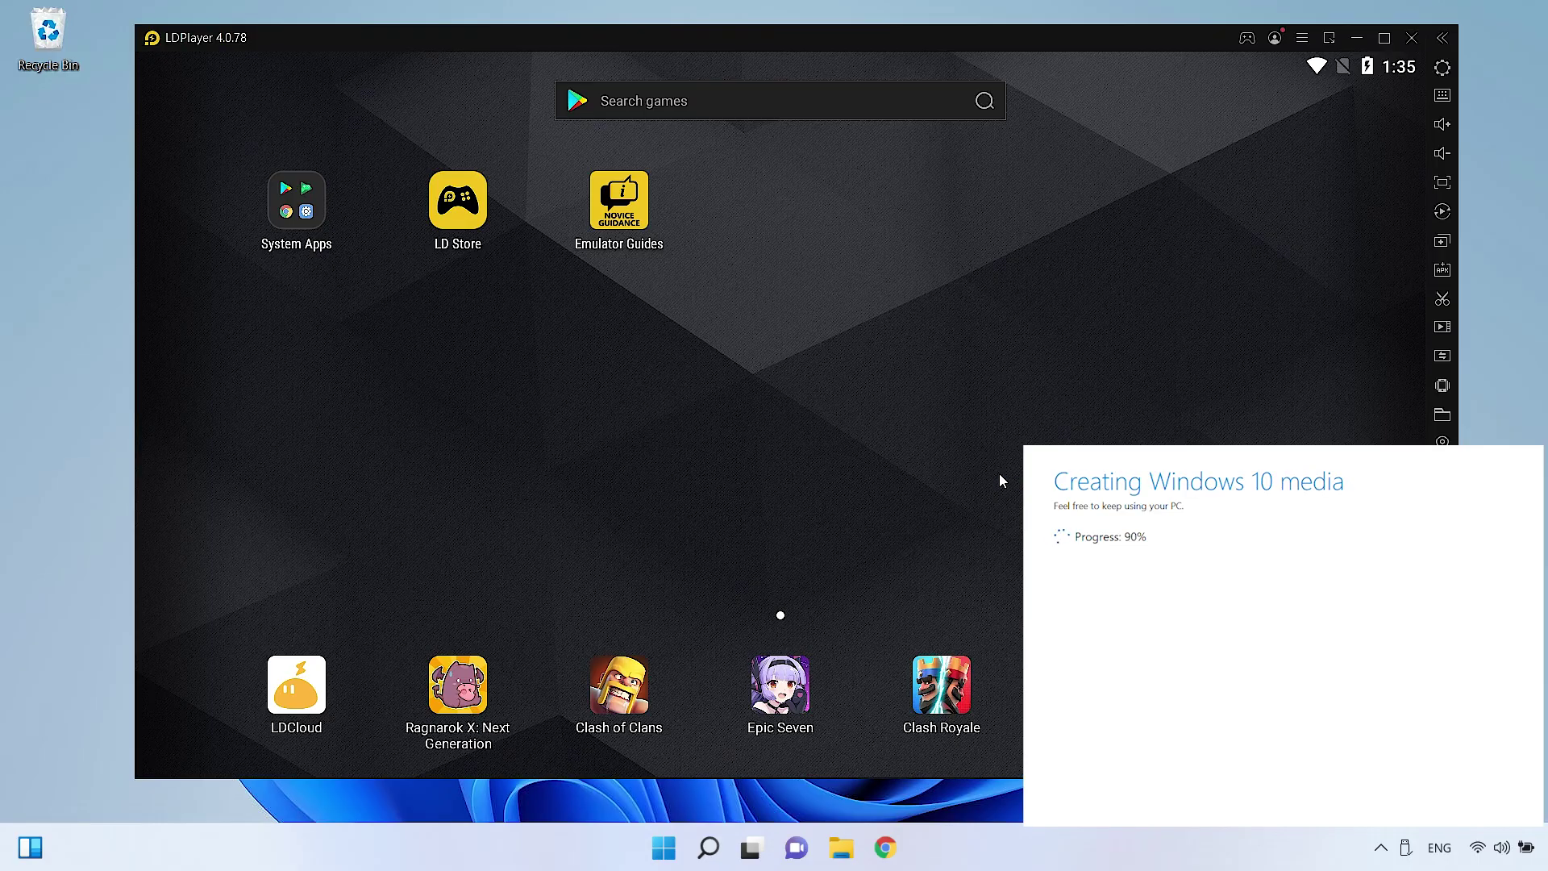
click(284, 211)
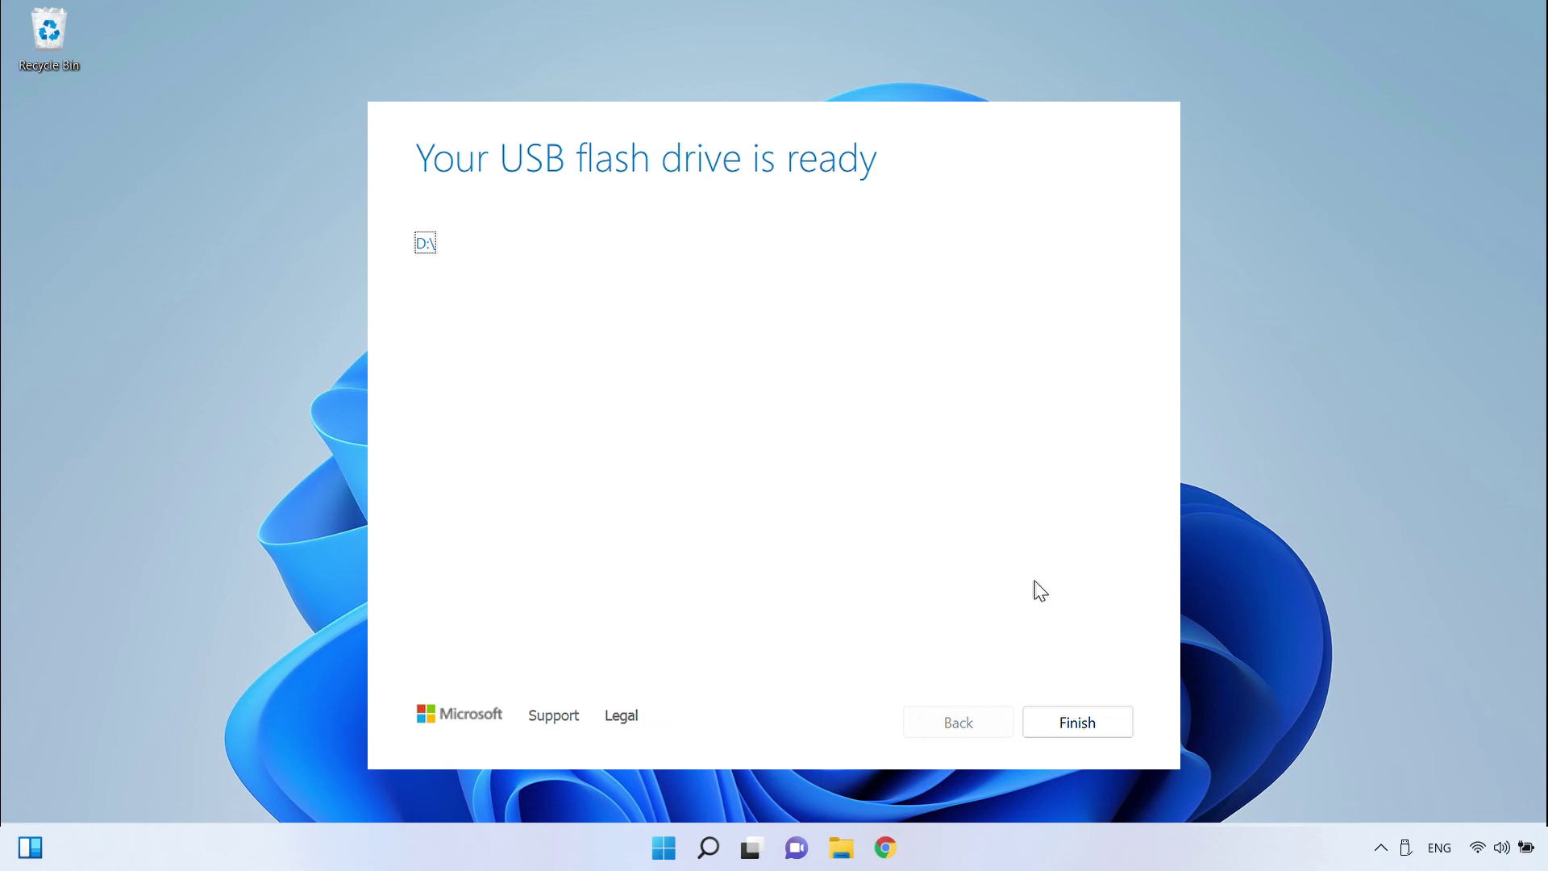
Step: Click Finish once 'Your USB flash drive is ready' appears, letting setup clean up
click(1067, 724)
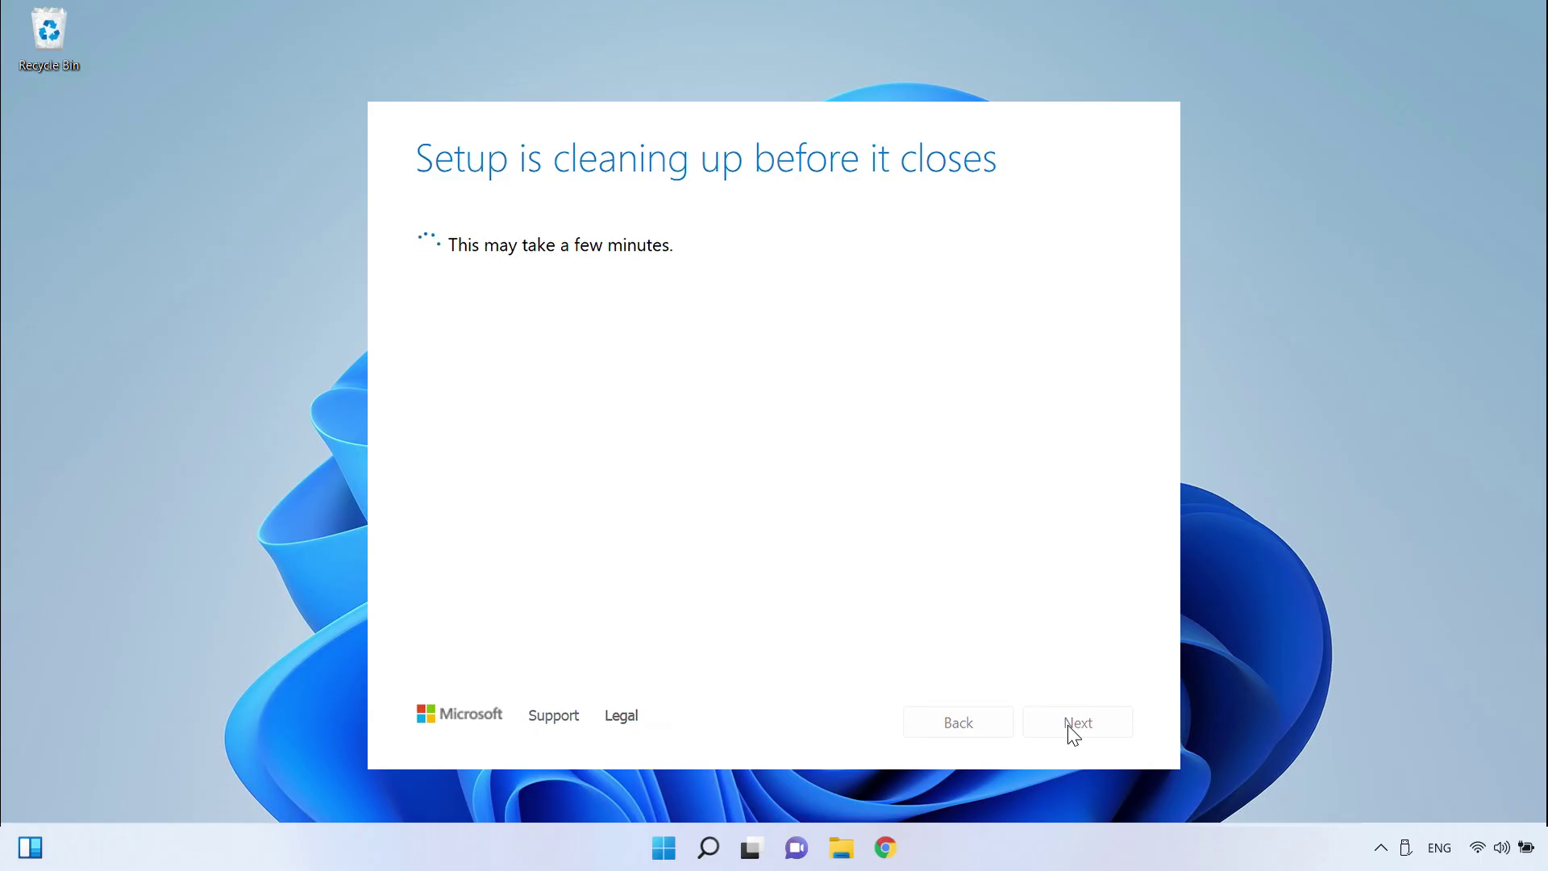